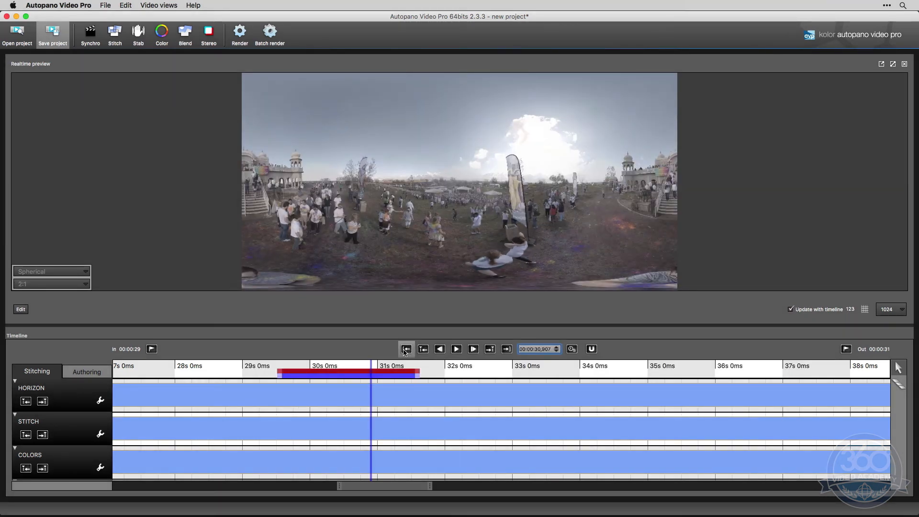
Step: Return the playhead to the in point and set the render output folder to Fixing People Walking Through Stitch Lines
click(406, 350)
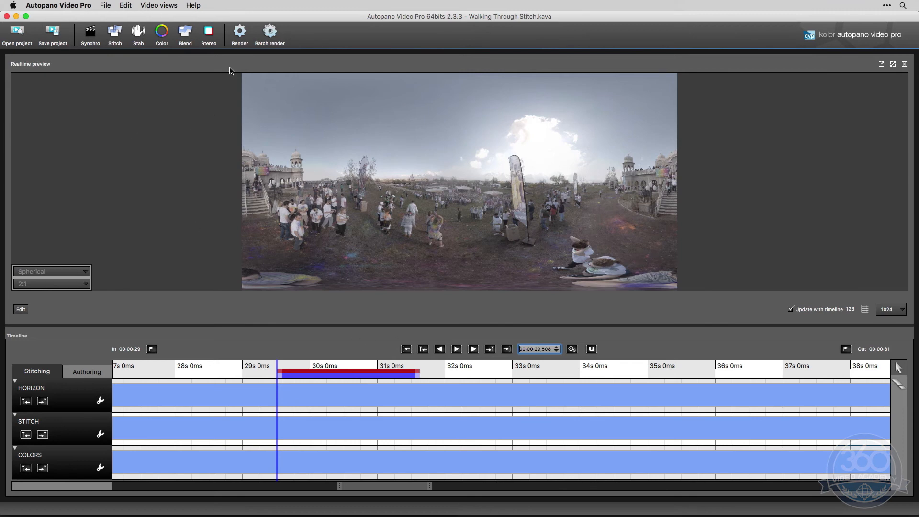
click(239, 32)
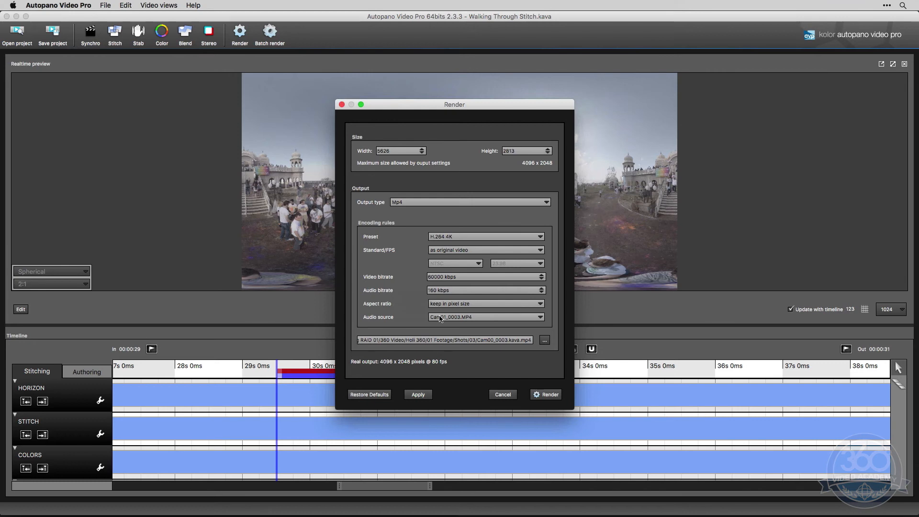
click(545, 340)
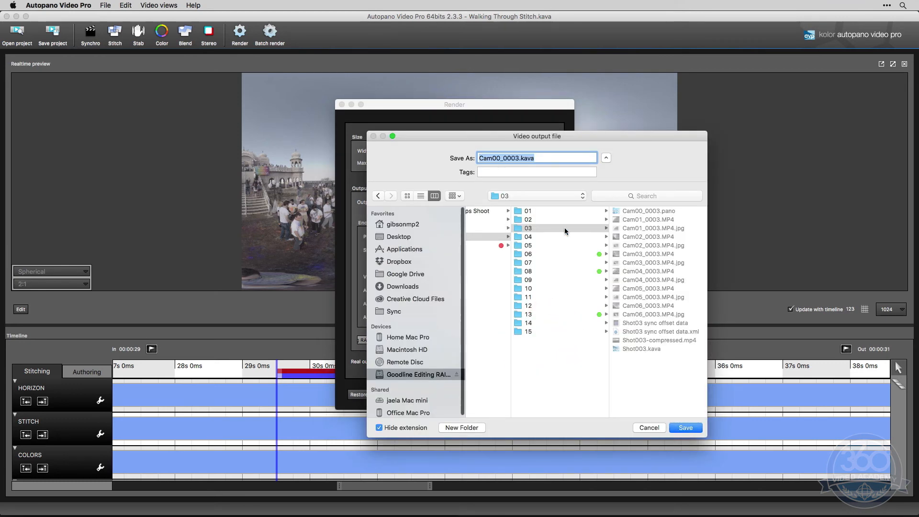
key(super+Tab)
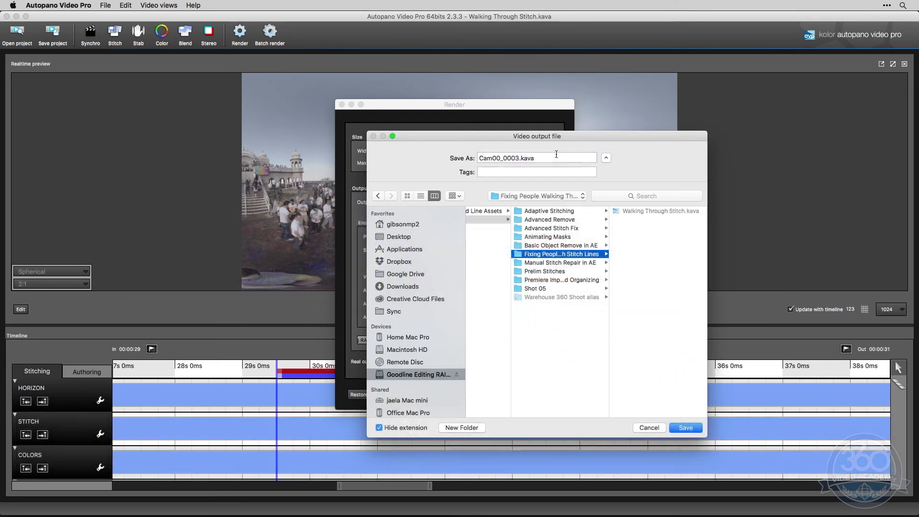
Step: Name the output video Sharp and start the MP4 render
click(556, 155)
key(super+a)
text(Sha)
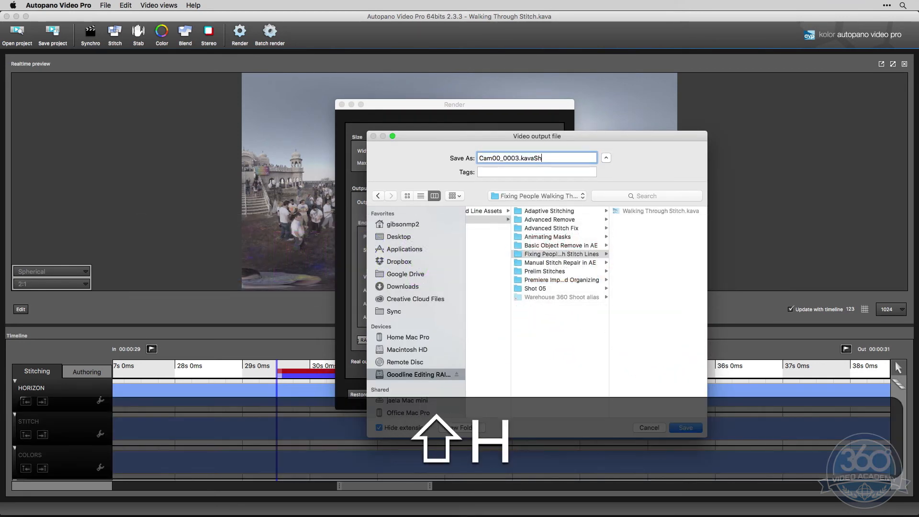
key(BackSpace)
key(BackSpace)
key(BackSpace)
key(BackSpace)
key(BackSpace)
key(BackSpace)
key(BackSpace)
key(BackSpace)
key(BackSpace)
key(BackSpace)
key(BackSpace)
key(BackSpace)
key(BackSpace)
key(BackSpace)
key(BackSpace)
key(BackSpace)
key(BackSpace)
key(BackSpace)
text(Sha)
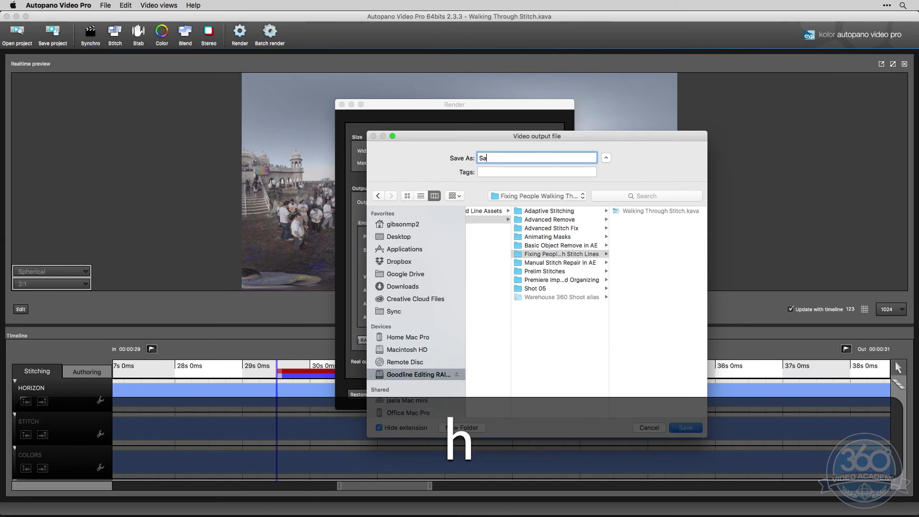
key(BackSpace)
key(BackSpace)
text(harp)
key(Return)
click(541, 393)
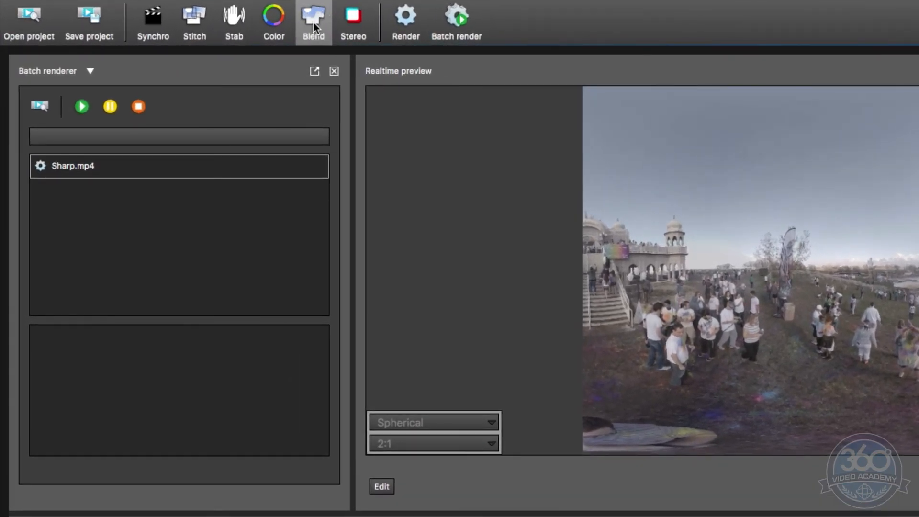
Step: Set the blending preset to Smooth and apply it
click(313, 21)
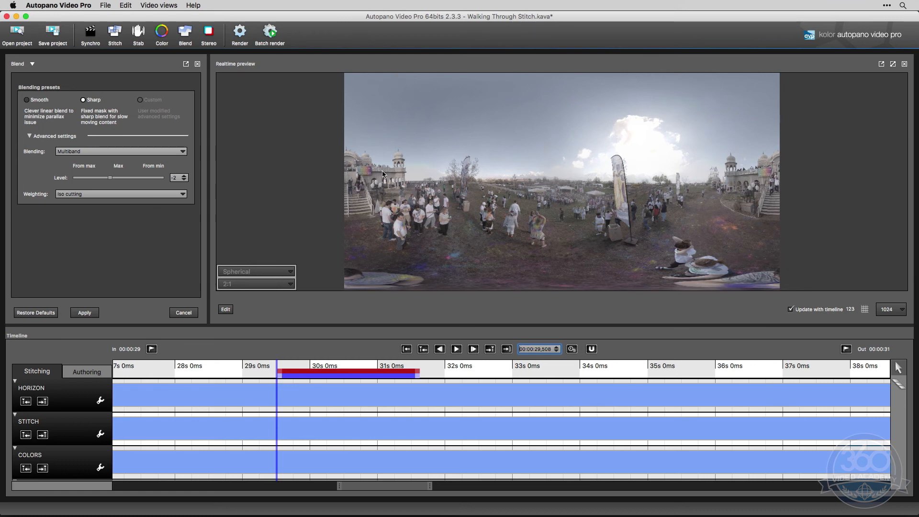
click(270, 33)
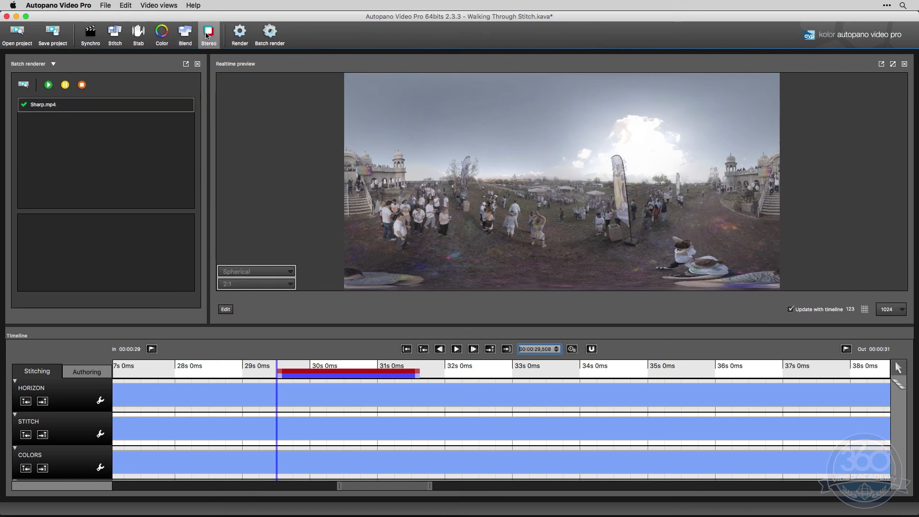
click(186, 32)
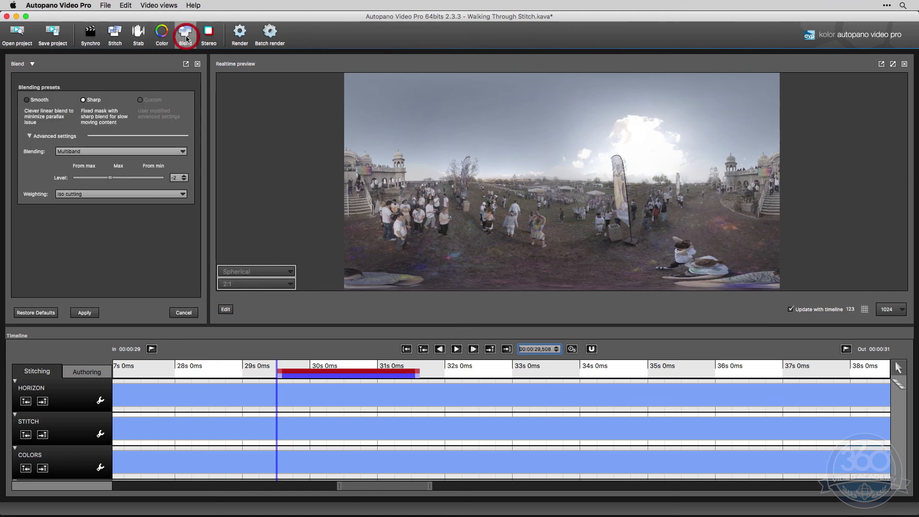
click(26, 100)
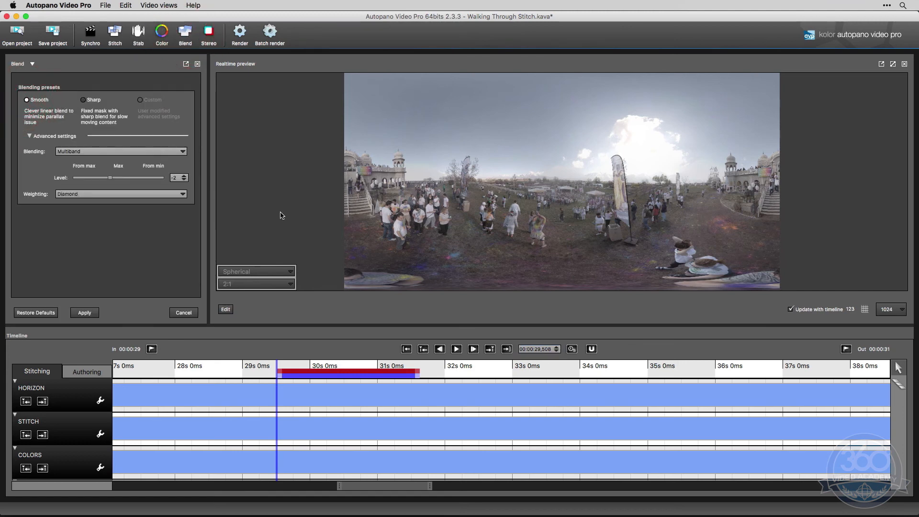
click(85, 312)
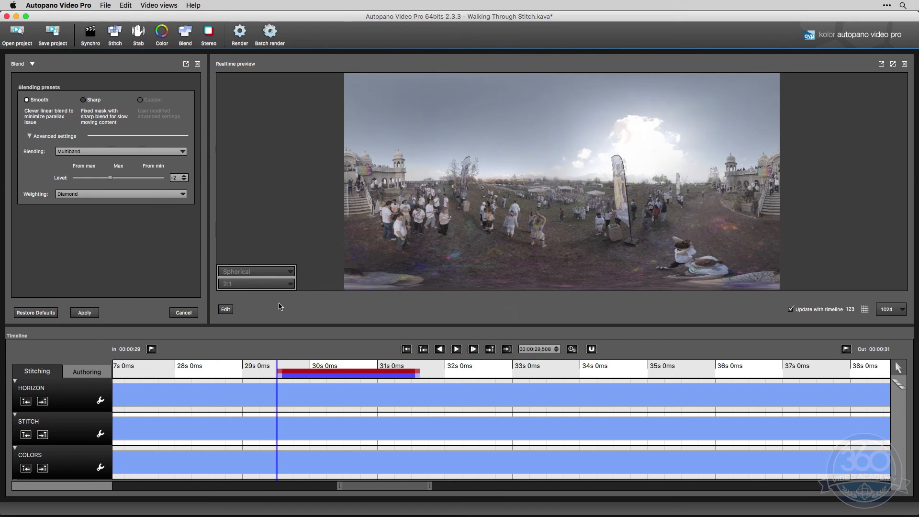
Step: Play the smooth blend in the realtime preview to examine the people crossing the stitch lines, then return to the in point
click(456, 350)
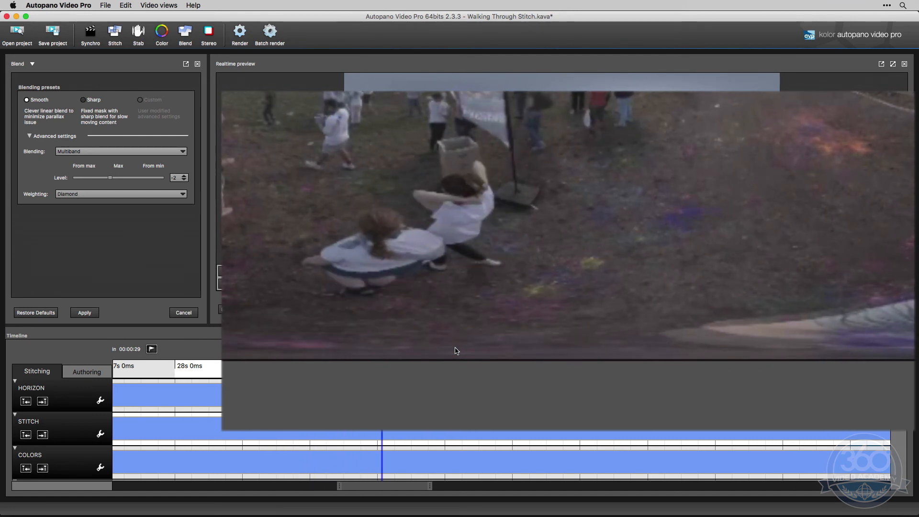
click(455, 349)
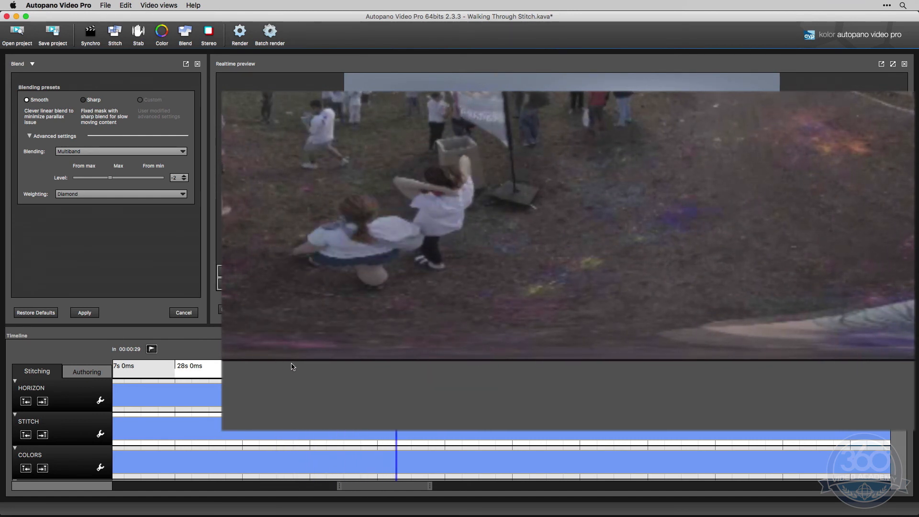
click(296, 365)
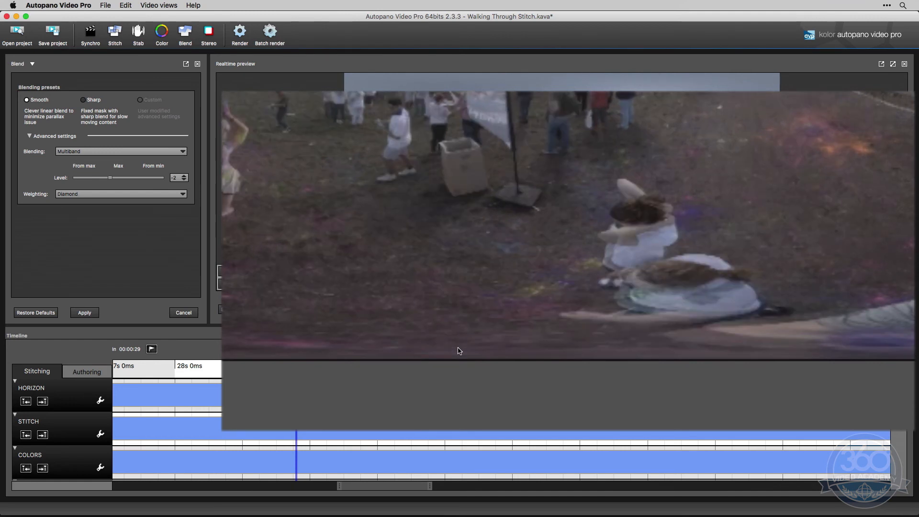
click(458, 350)
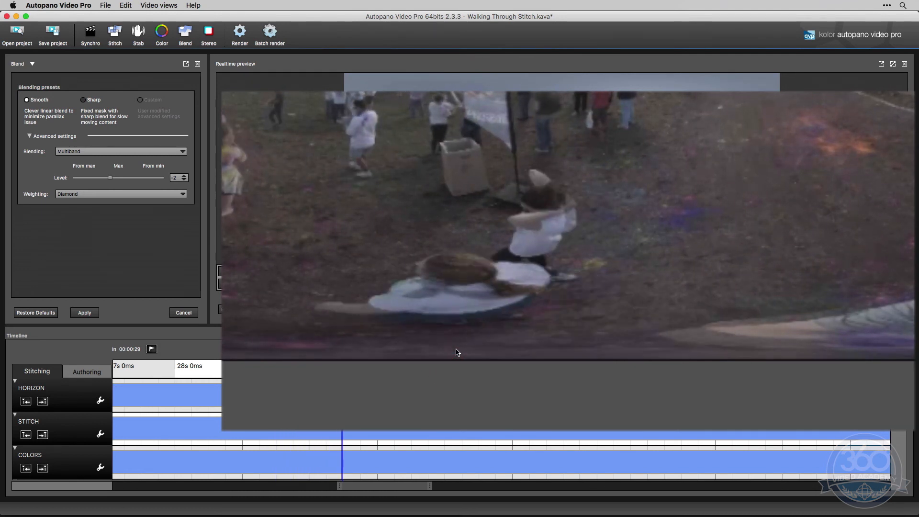
click(409, 350)
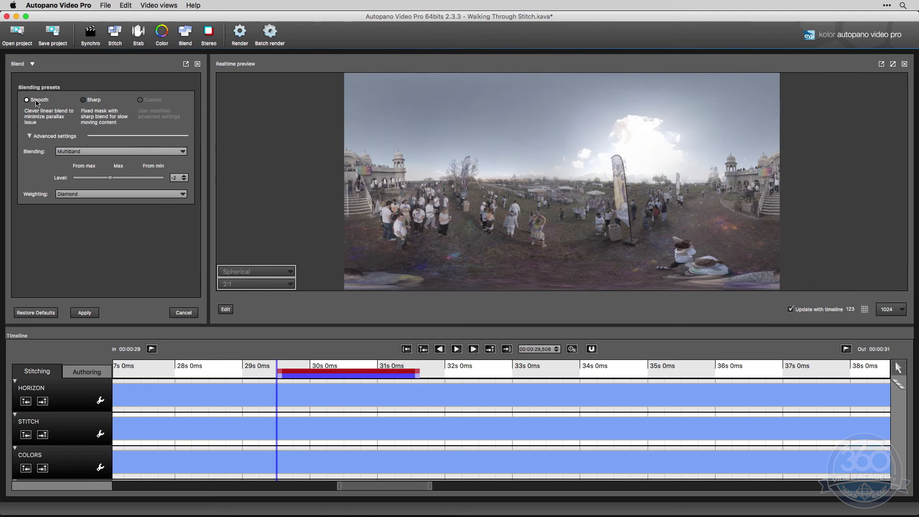
Step: Render the smooth blend to an output file named Smooth in the same folder, and save the project
click(240, 35)
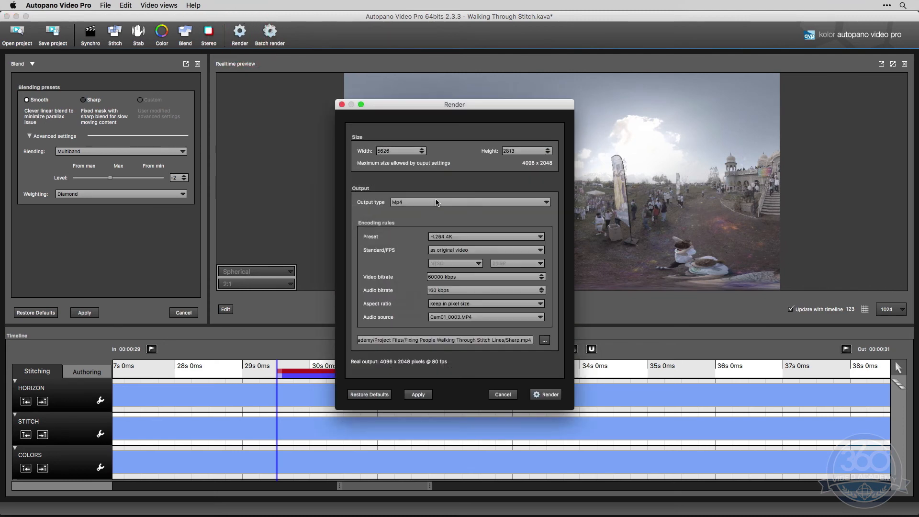
click(544, 340)
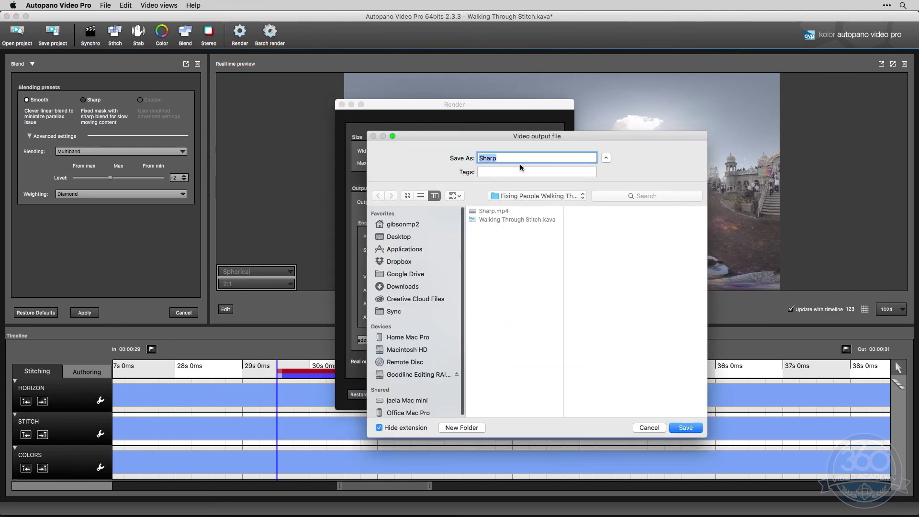
text(Smooth)
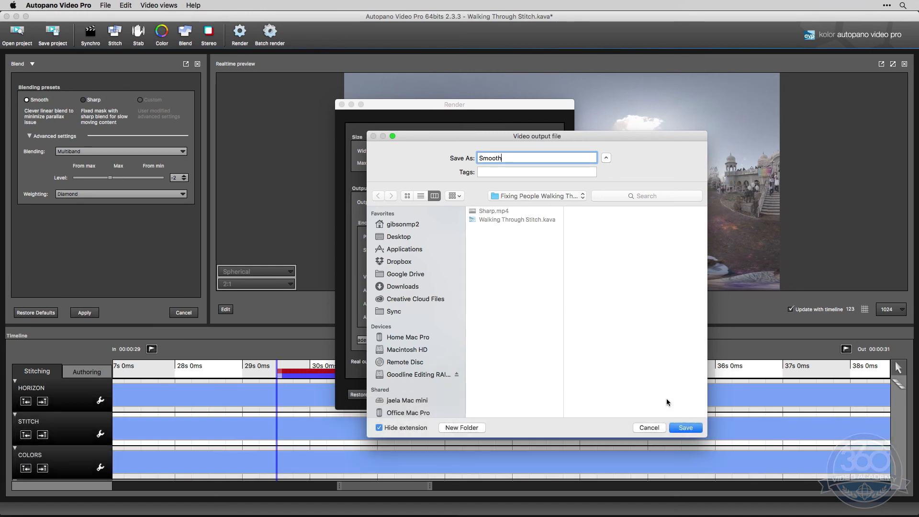
click(687, 428)
click(546, 395)
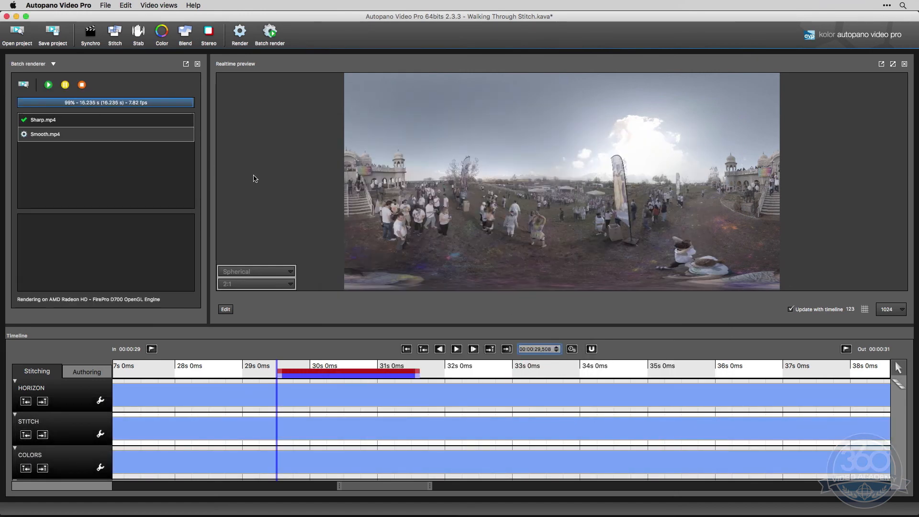
click(52, 33)
Step: Hide Autopano Video Pro and launch After Effects
key(super+h)
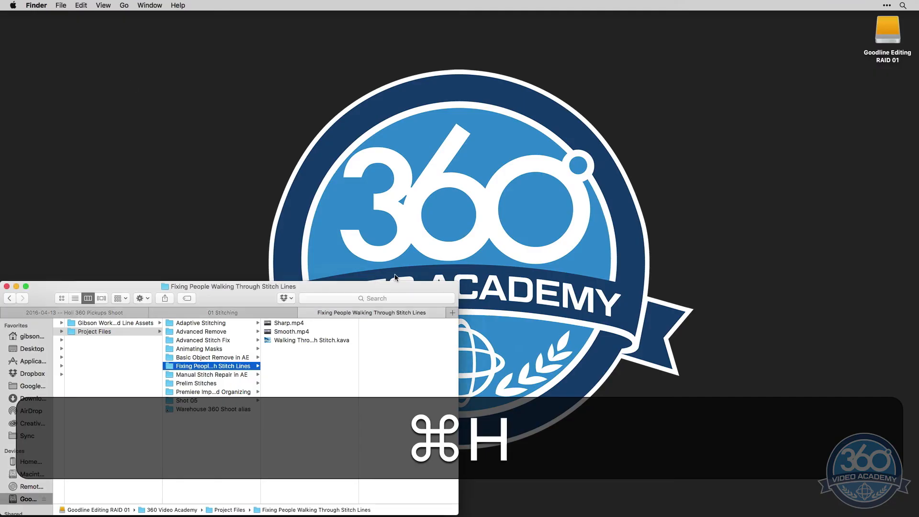
key(super+space)
text(ae)
key(Return)
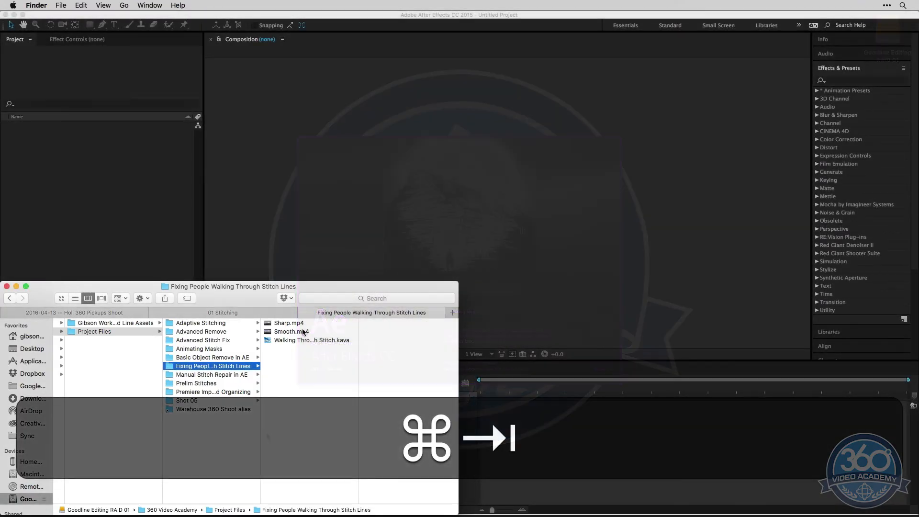
Step: Import Smooth.mp4 and Sharp.mp4 from the Fixing People Walking Through Stitch Lines folder into the After Effects project
click(303, 332)
super+click(284, 323)
drag(285, 323, 112, 221)
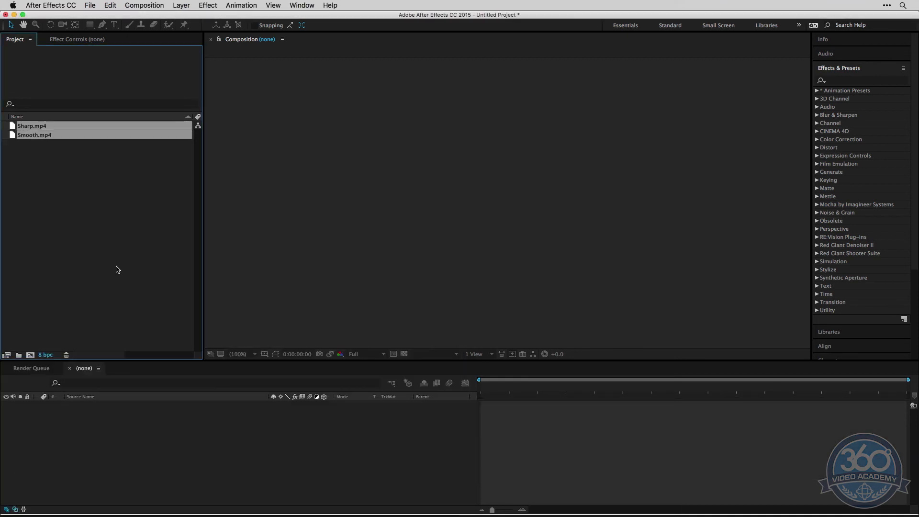
click(49, 186)
click(29, 136)
click(39, 160)
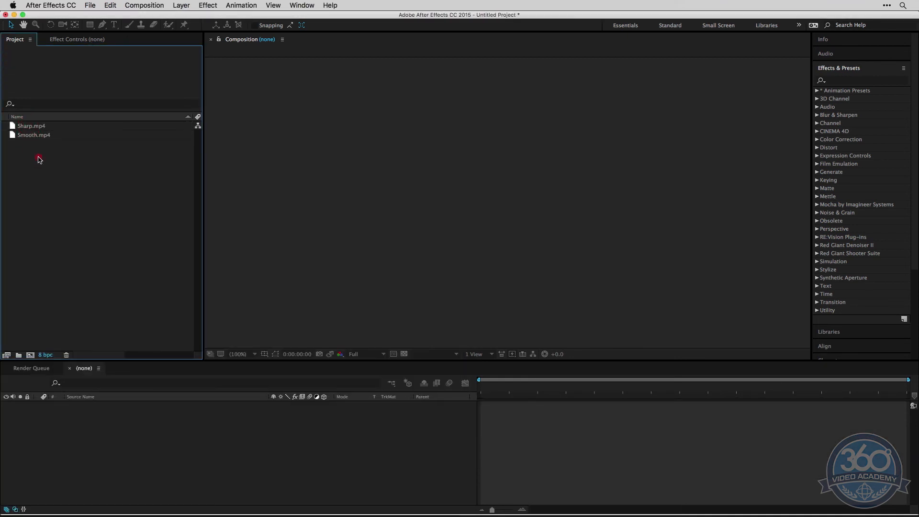
Step: Create a composition from Sharp.mp4 and add Smooth.mp4 as the layer above it
click(14, 128)
drag(15, 129, 30, 355)
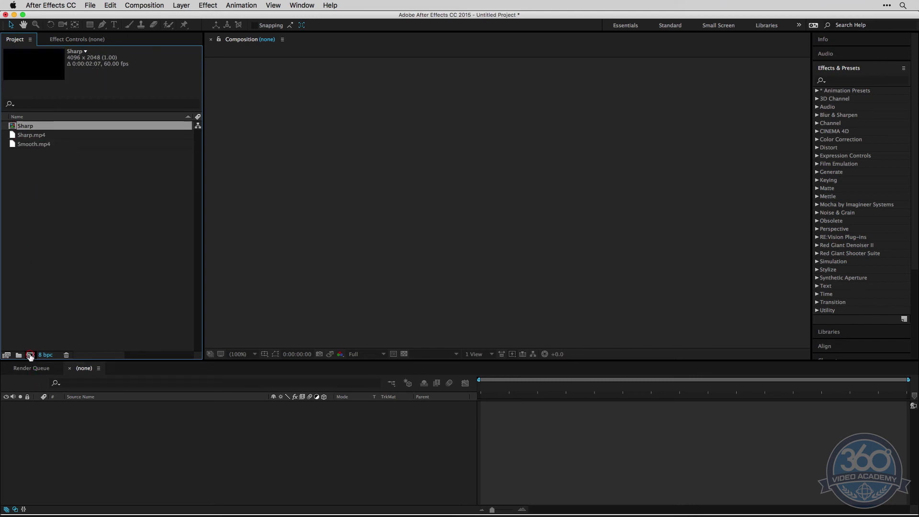
drag(10, 144, 80, 405)
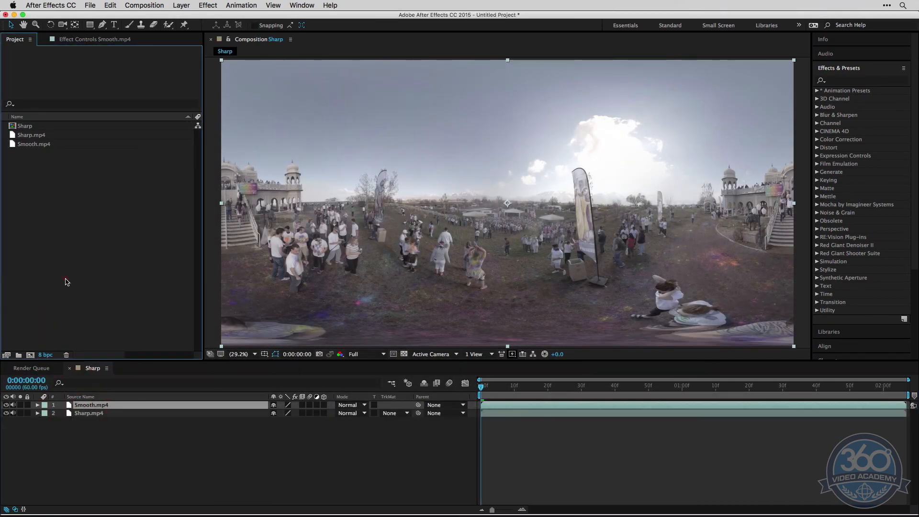
Step: Rename the composition Shot and mute the audio of both its layers
click(30, 127)
key(Return)
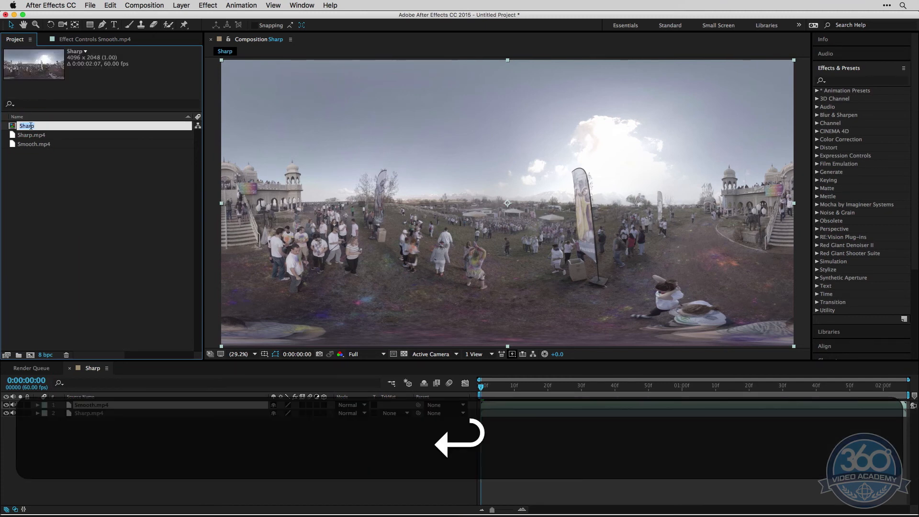
text(Shot)
key(Return)
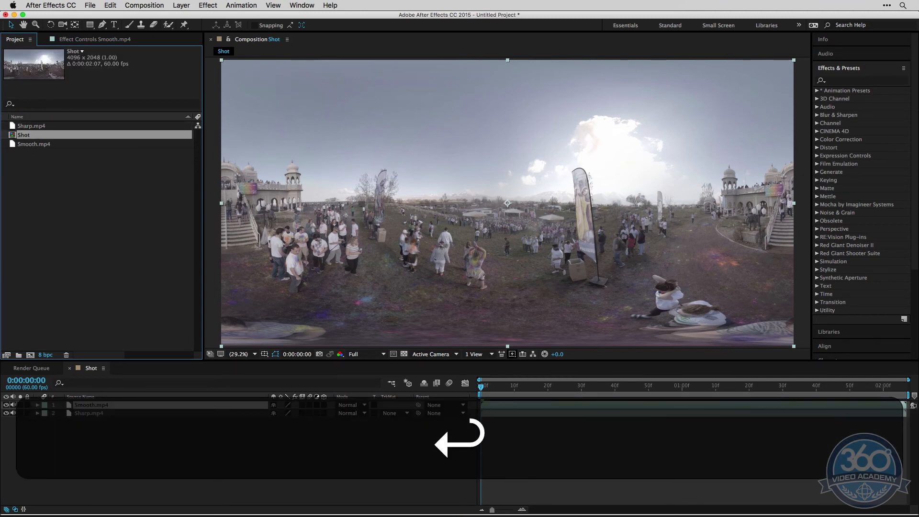
click(570, 437)
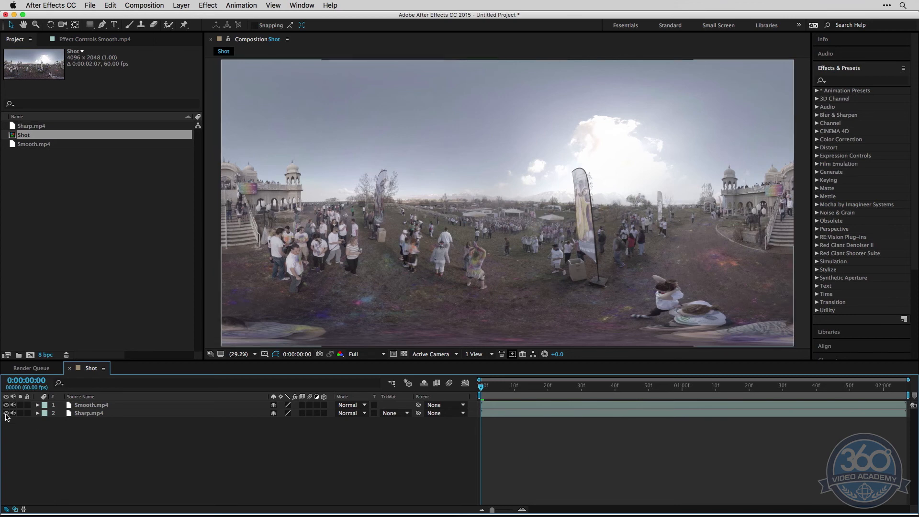
drag(15, 406, 14, 413)
Step: Toggle the visibility of the Smooth.mp4 layer off and on to compare it with Sharp.mp4
click(7, 406)
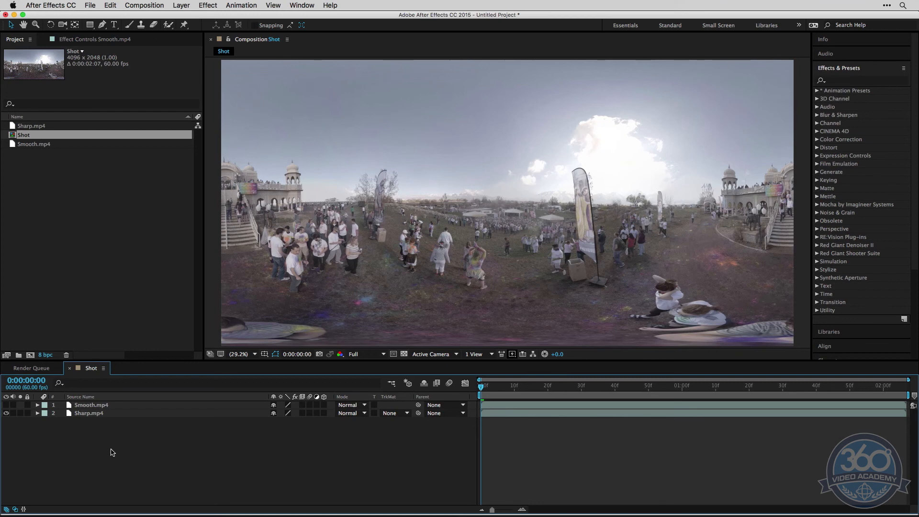
click(92, 405)
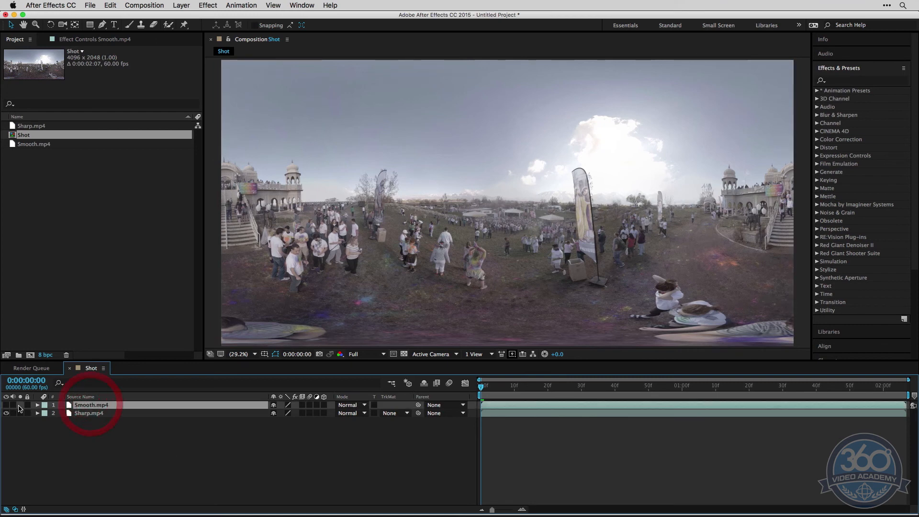
click(6, 405)
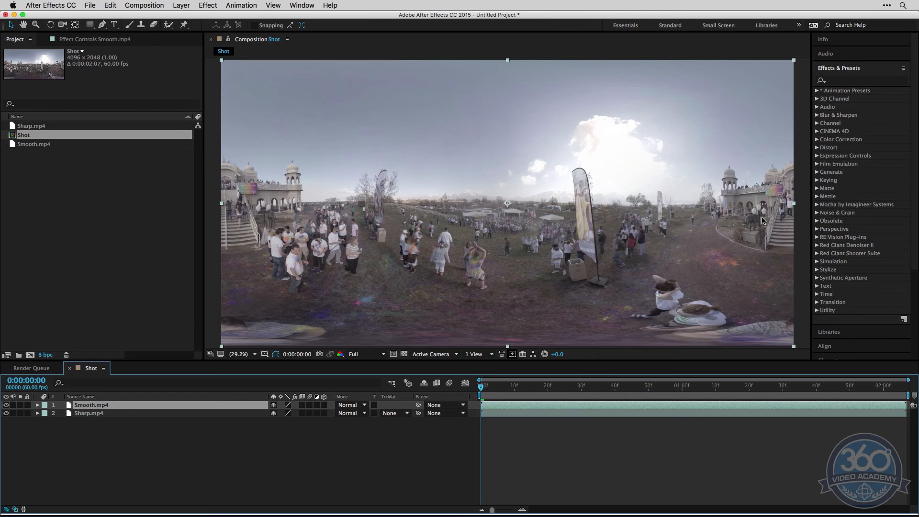
Step: Scrub through the opening frames of the Shot composition to examine the people walking across the stitch line, ending at the first frame
click(95, 414)
click(98, 405)
click(175, 430)
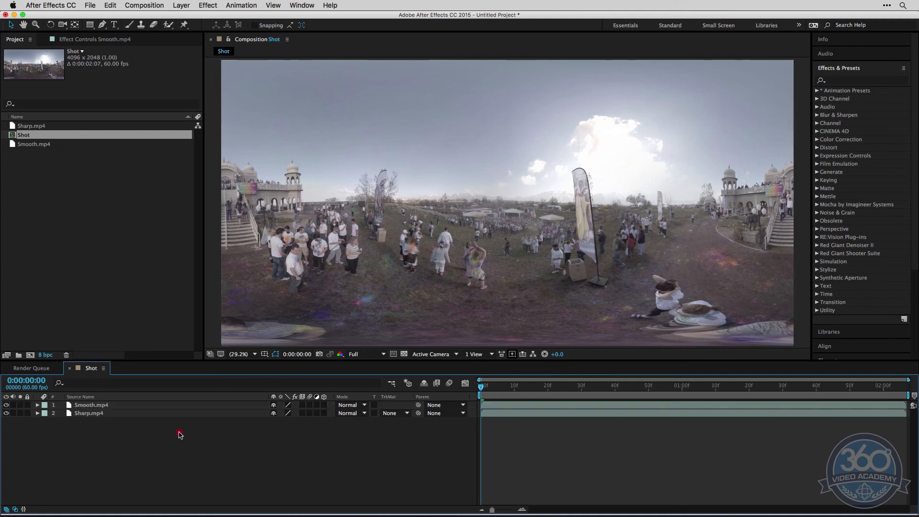
click(102, 412)
click(517, 435)
drag(488, 388, 447, 387)
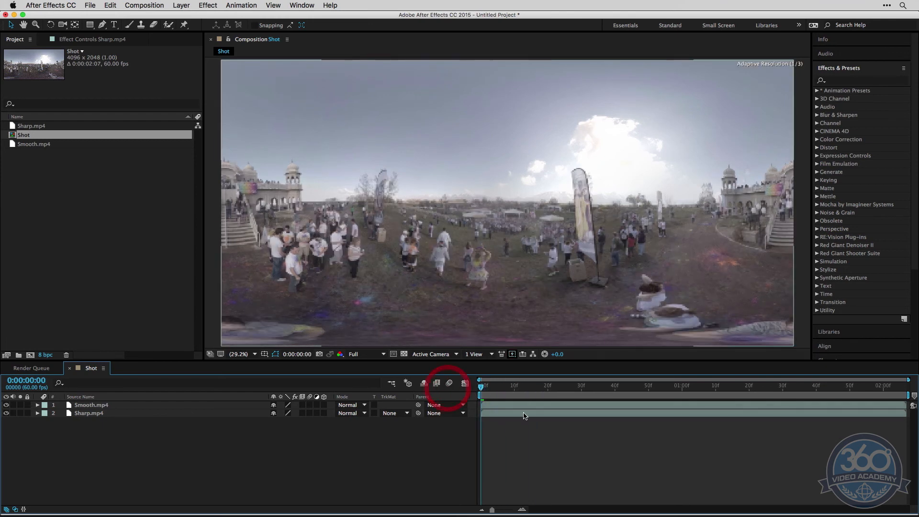
Step: Preview the Shot composition from the start, stop playback and return to the first frame
key(KP_0)
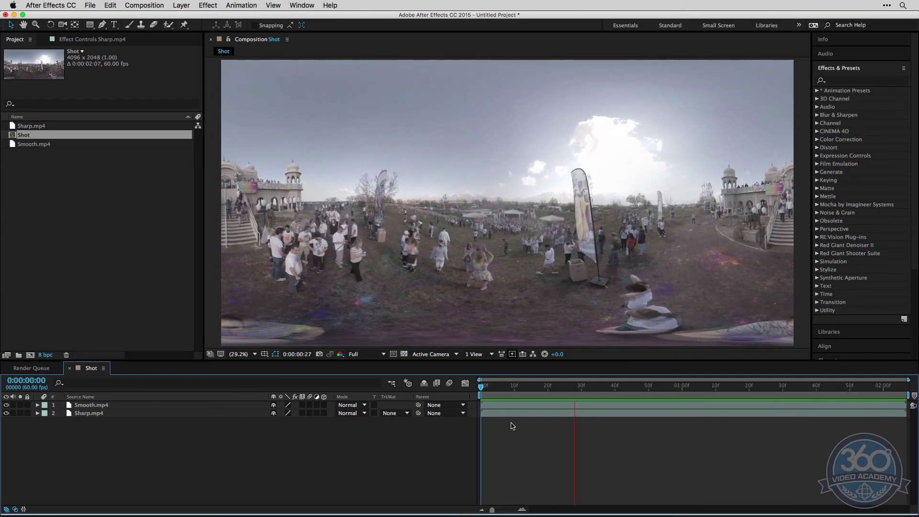
key(space)
drag(611, 387, 458, 391)
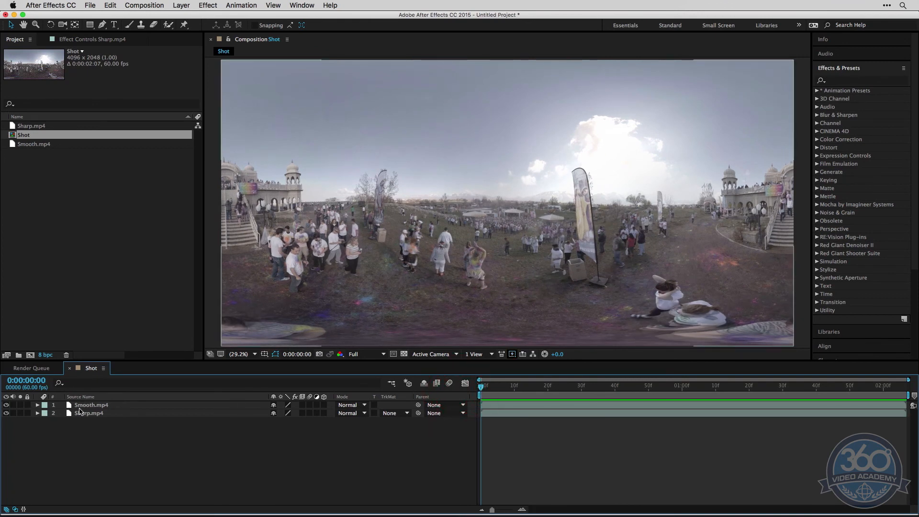
Step: Draw a closed mask with the Pen tool on the Smooth.mp4 layer around the two people in the right foreground
click(103, 405)
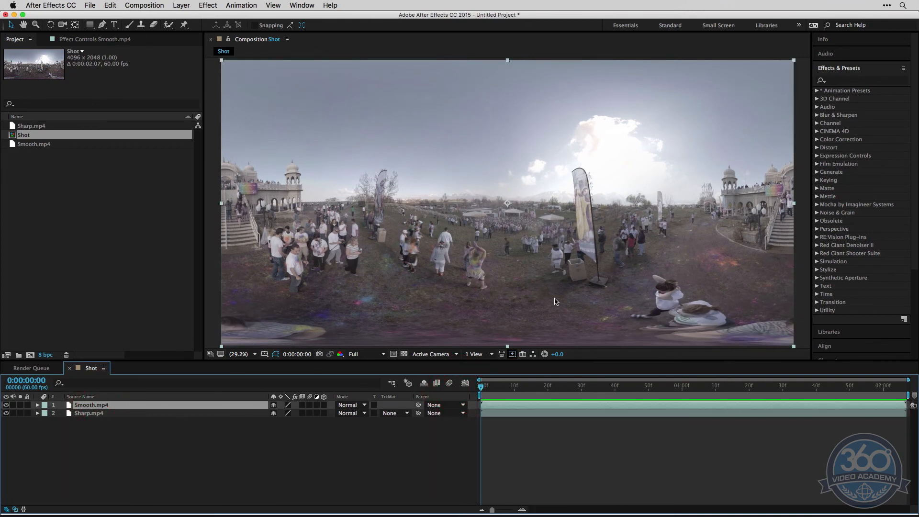
key(g)
click(647, 268)
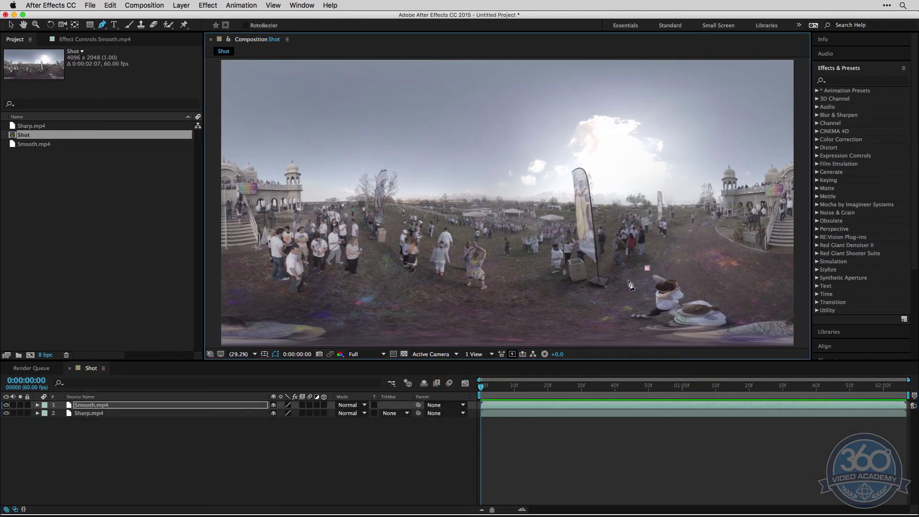
click(629, 280)
click(614, 296)
click(606, 318)
click(744, 325)
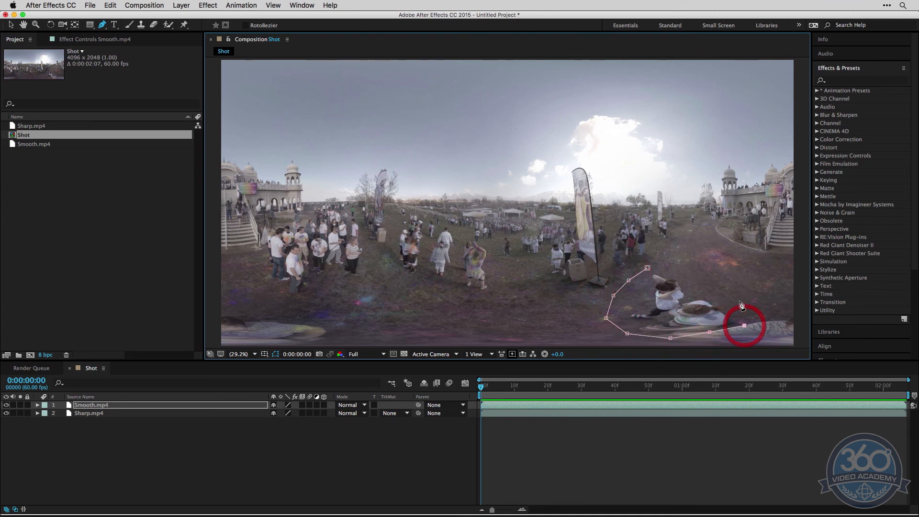
click(740, 301)
click(709, 283)
click(663, 265)
click(648, 269)
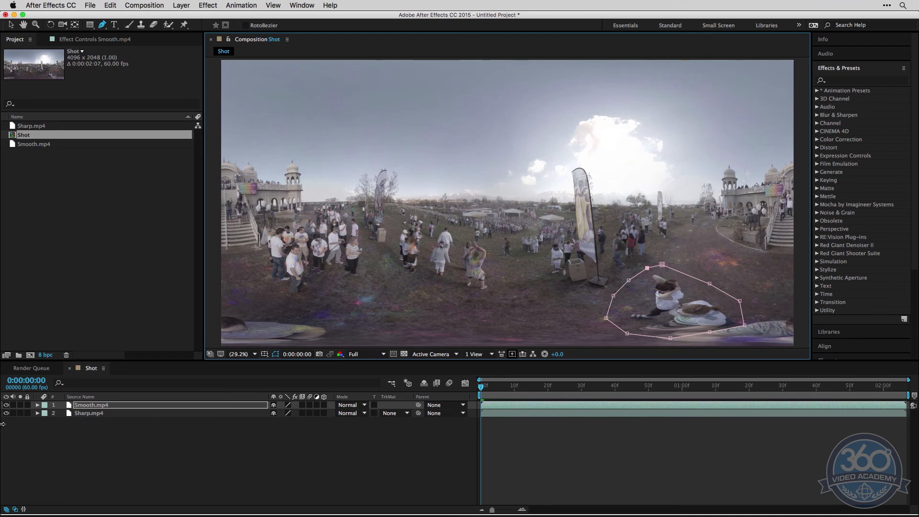
Step: Set the feather of Mask 1 on the Smooth.mp4 layer to 200 pixels
key(f)
click(295, 421)
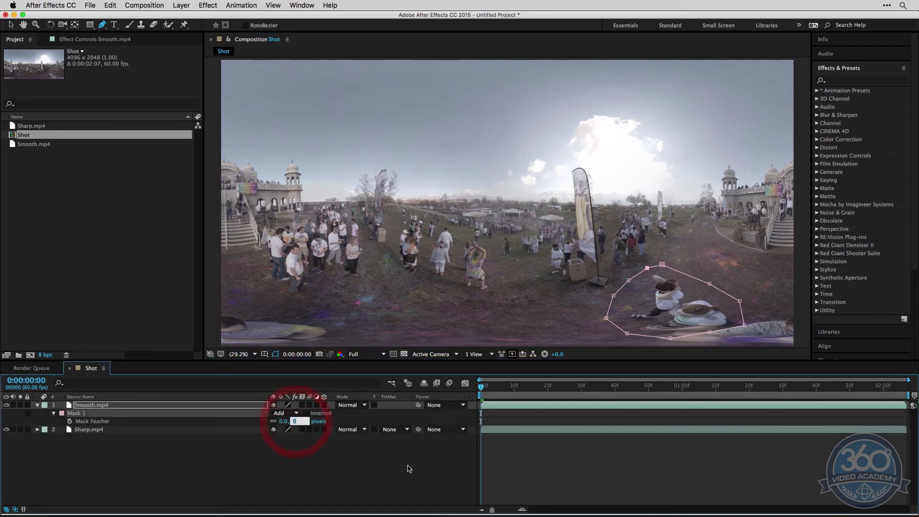
text(200)
key(Return)
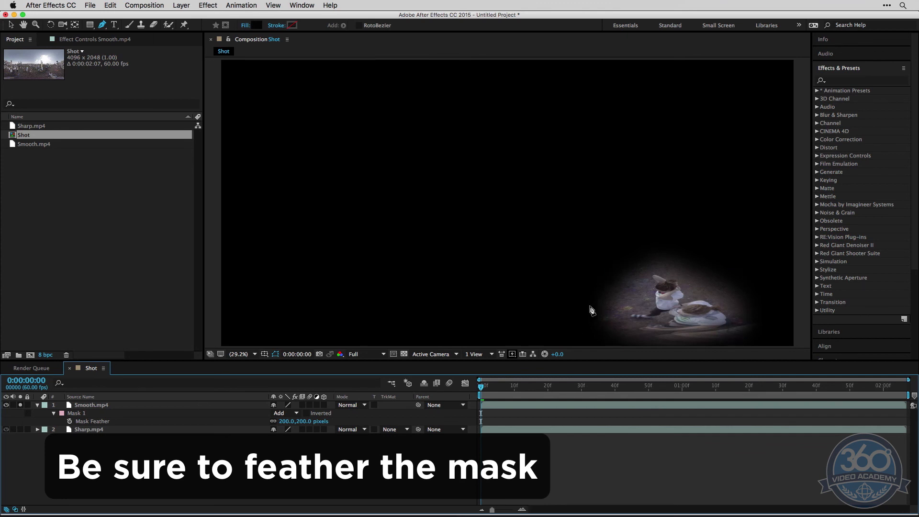
Step: Toggle solo on the Smooth.mp4 layer to compare the feathered mask area with the full composite
click(20, 406)
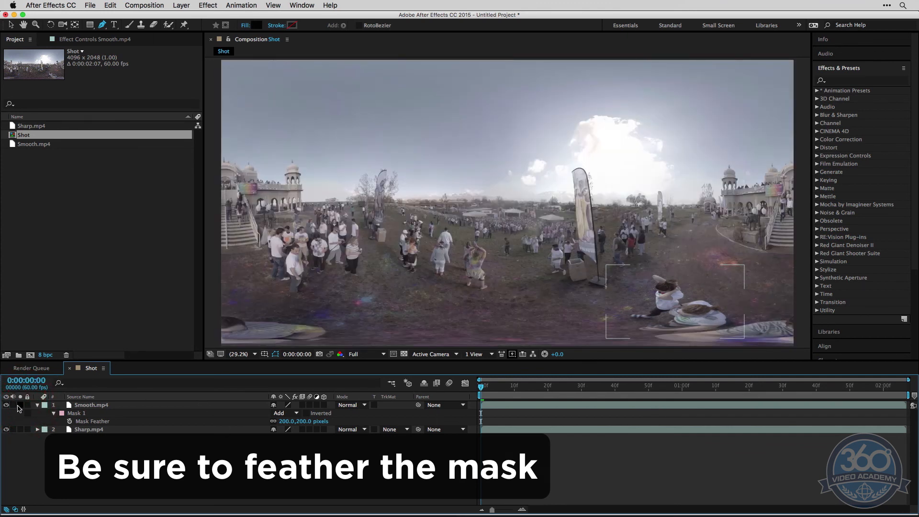
click(21, 405)
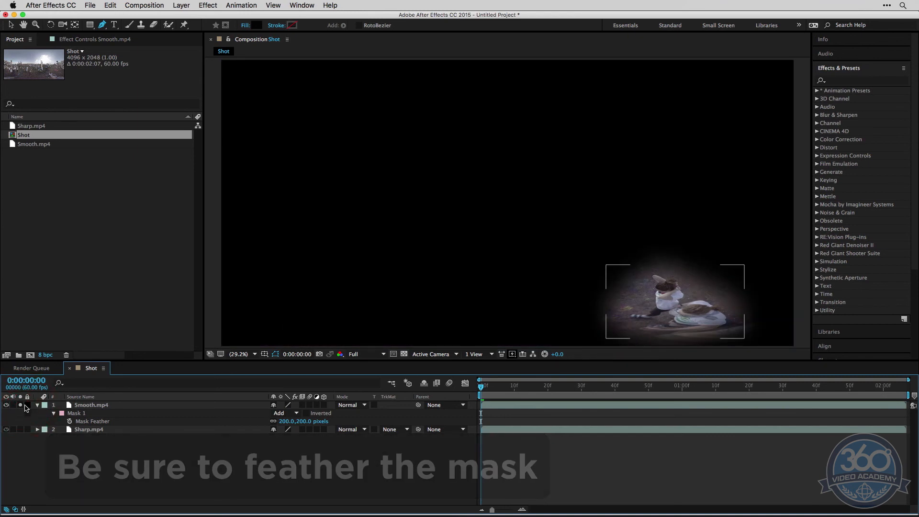
click(20, 406)
click(20, 405)
click(20, 405)
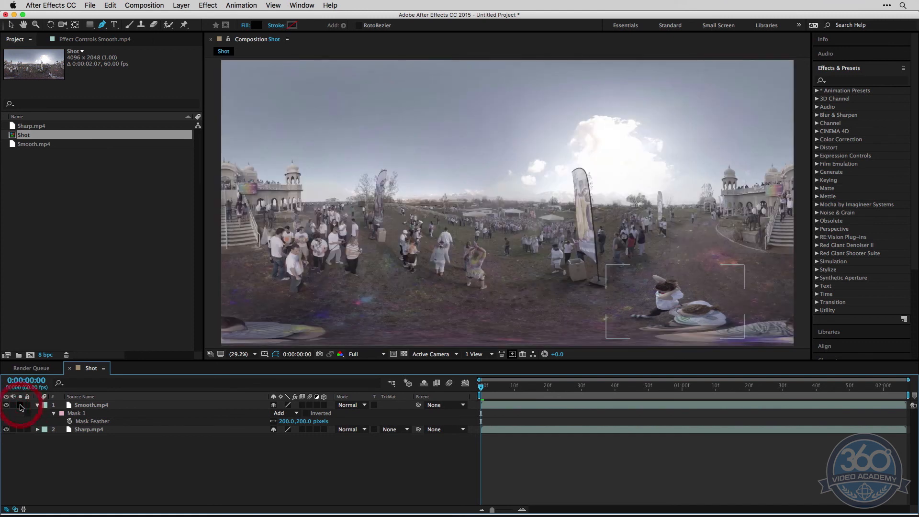
Step: Reveal all properties of Mask 1 and enable keyframing for its Mask Path at the first frame
click(93, 411)
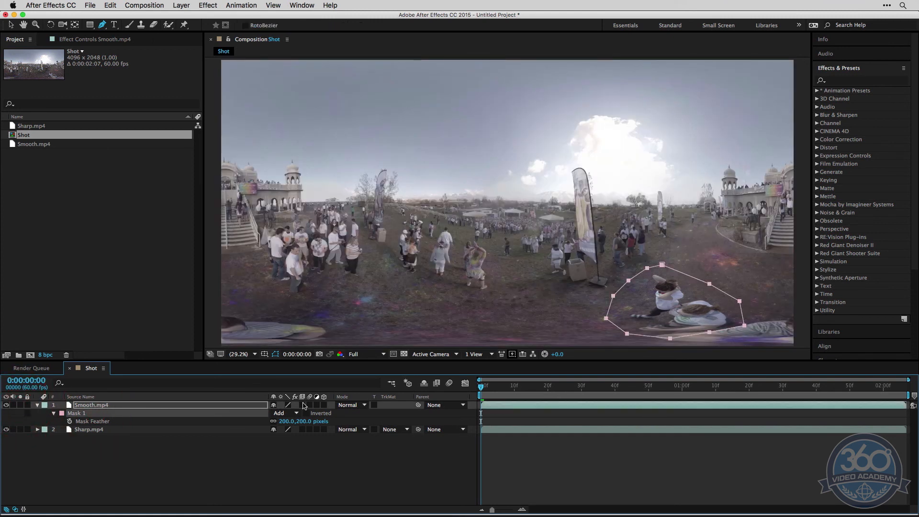
key(m)
key(m)
click(69, 421)
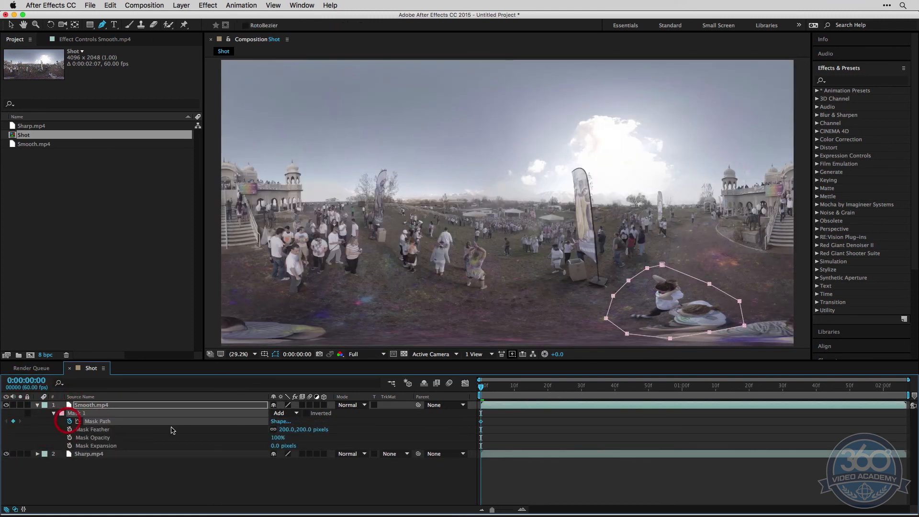
Step: At 0:00:02:06, move Mask 1 onto the two people and reshape its points to fit closely around them
key(space)
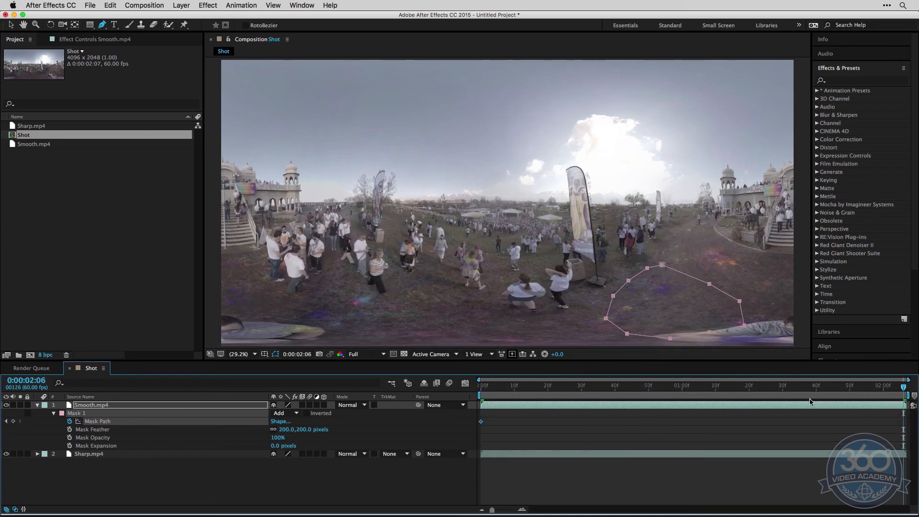
key(v)
drag(629, 283, 529, 270)
click(462, 282)
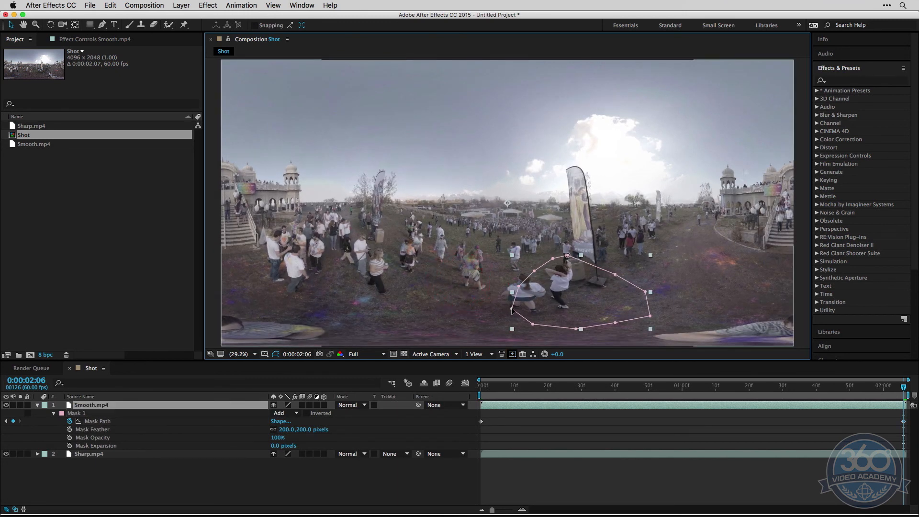
drag(512, 309, 570, 255)
drag(615, 274, 579, 268)
drag(646, 291, 581, 294)
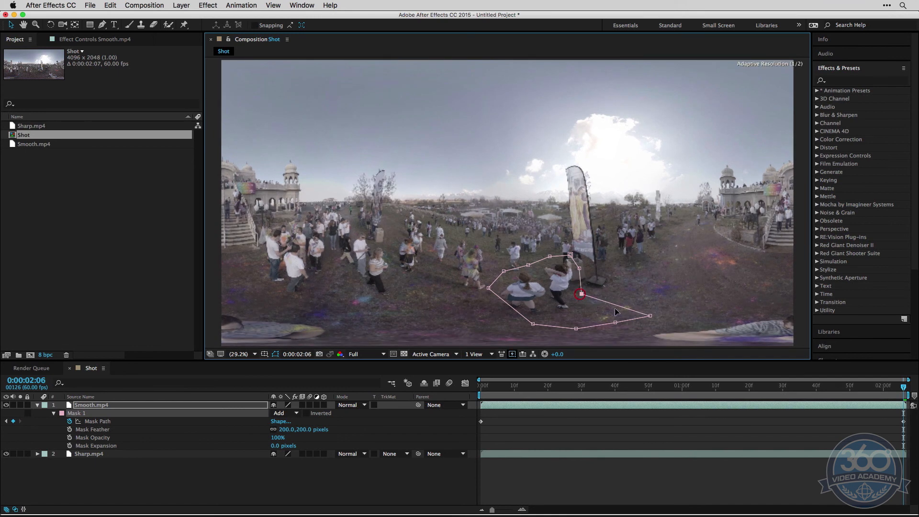
drag(650, 315, 505, 320)
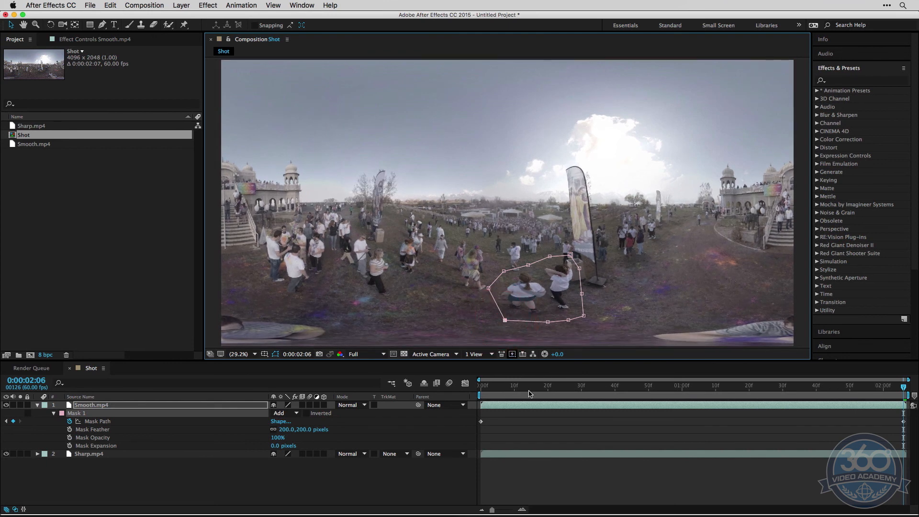
Step: At 0:00:01:00, select the whole Mask 1 path and shift it left over the two people beneath the banner
click(671, 388)
drag(671, 388, 682, 389)
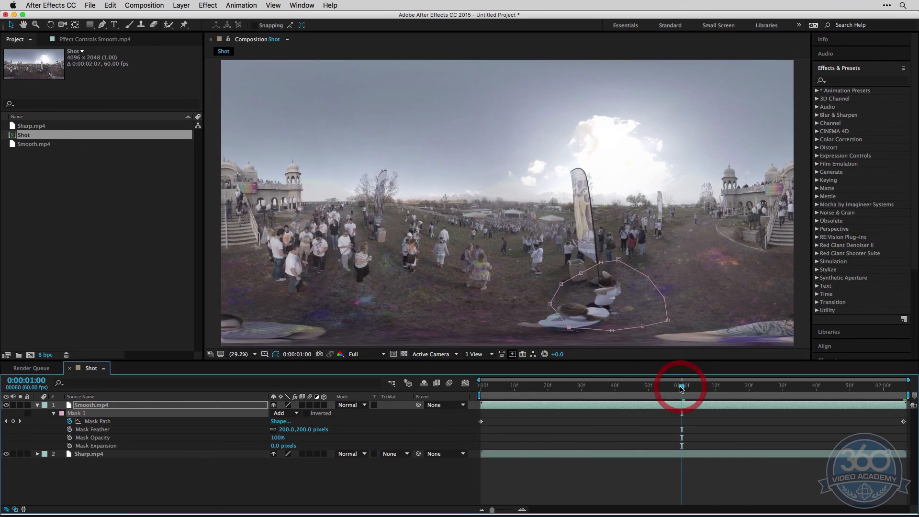
key(super+a)
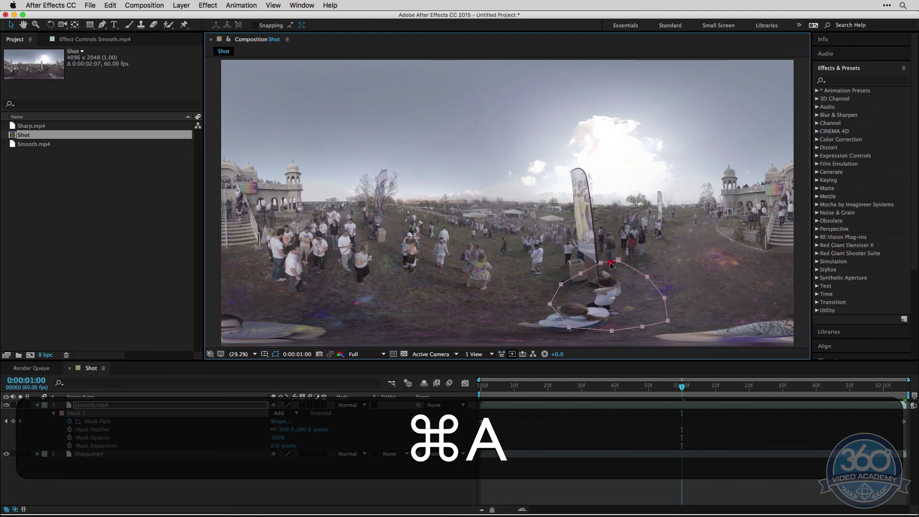
drag(618, 263, 602, 264)
click(672, 281)
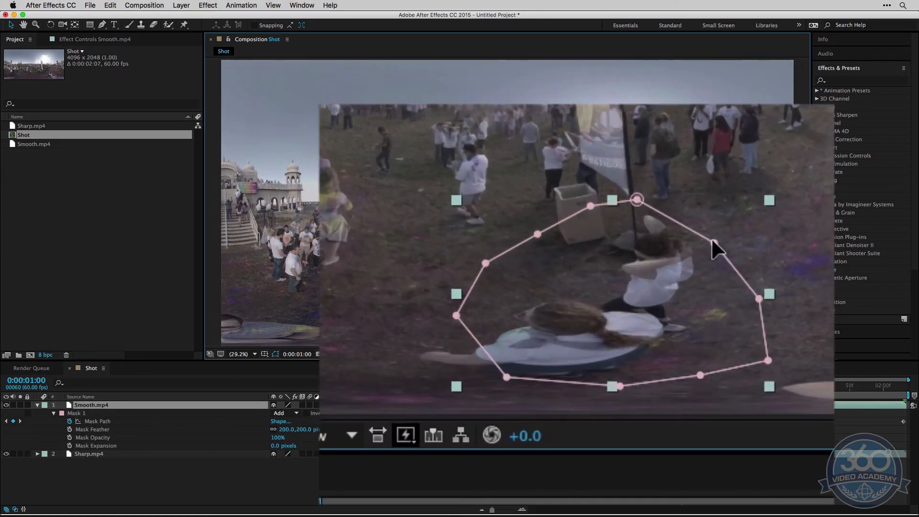
Step: Reshape the points of Mask 1 at 0:00:01:00 to follow the outline of the two people, including the outstretched arm
drag(712, 240, 669, 272)
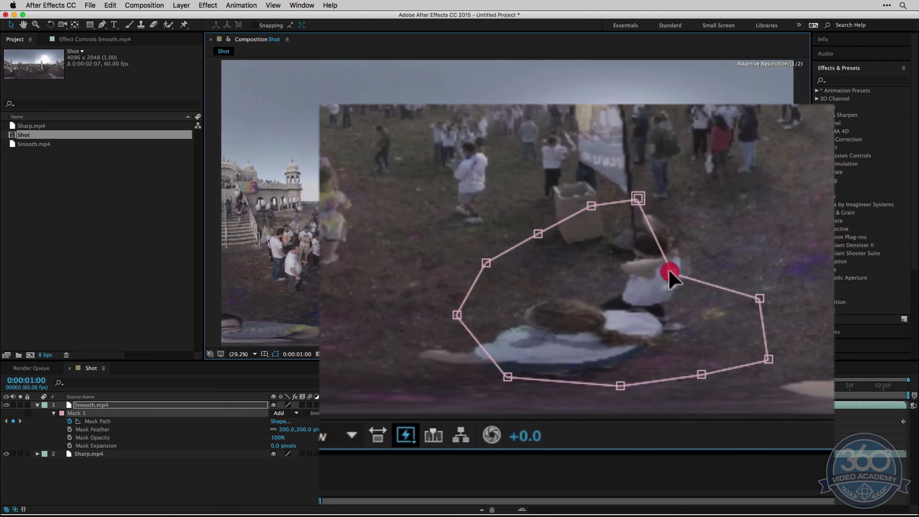
drag(696, 241, 702, 205)
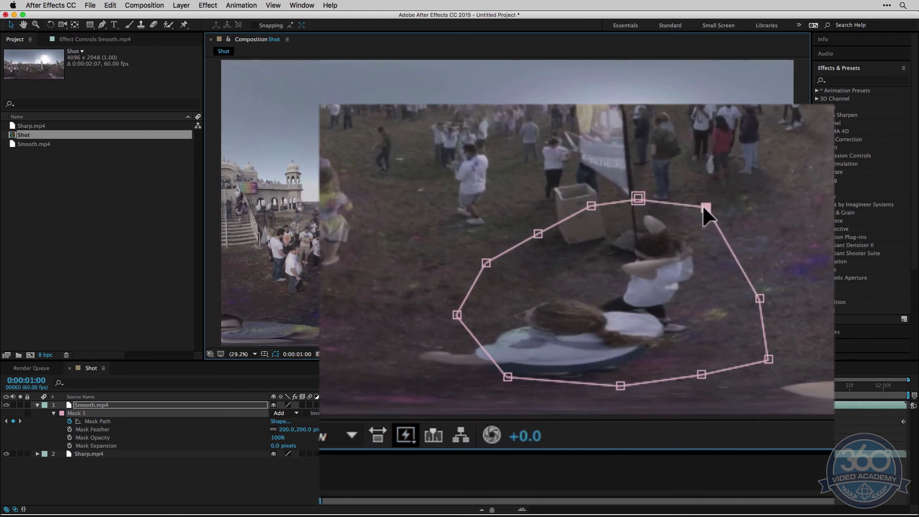
drag(760, 298, 729, 295)
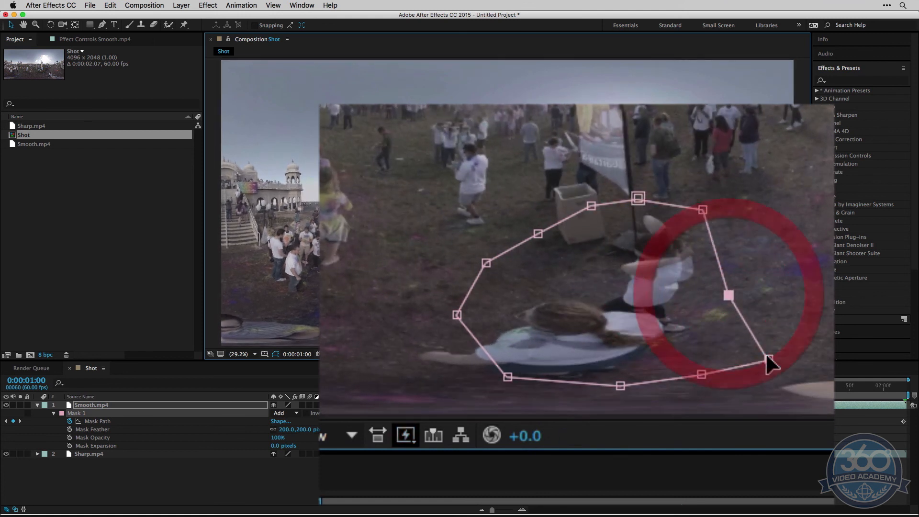
drag(768, 361, 582, 402)
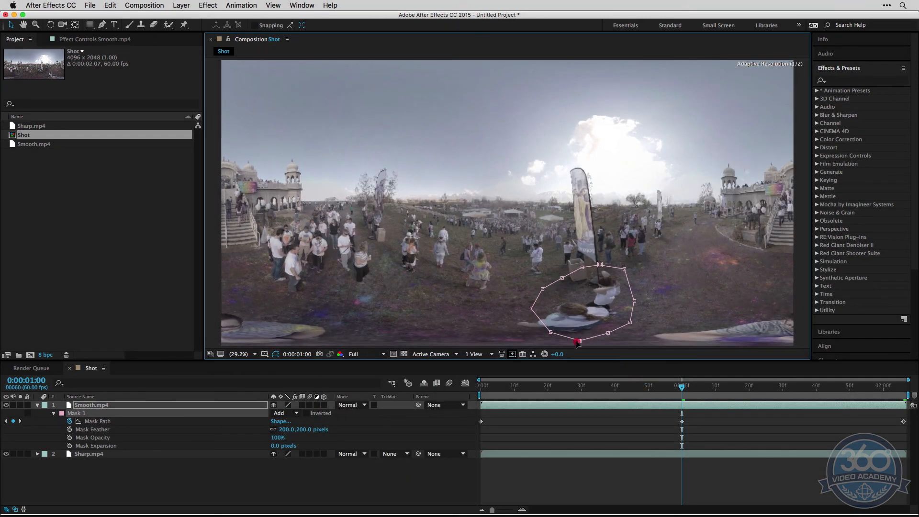
drag(550, 334, 499, 317)
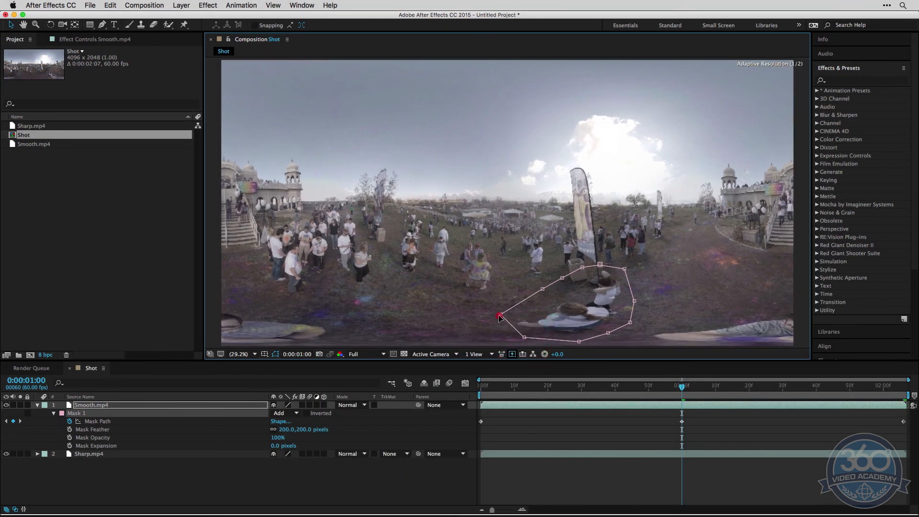
drag(542, 289, 530, 311)
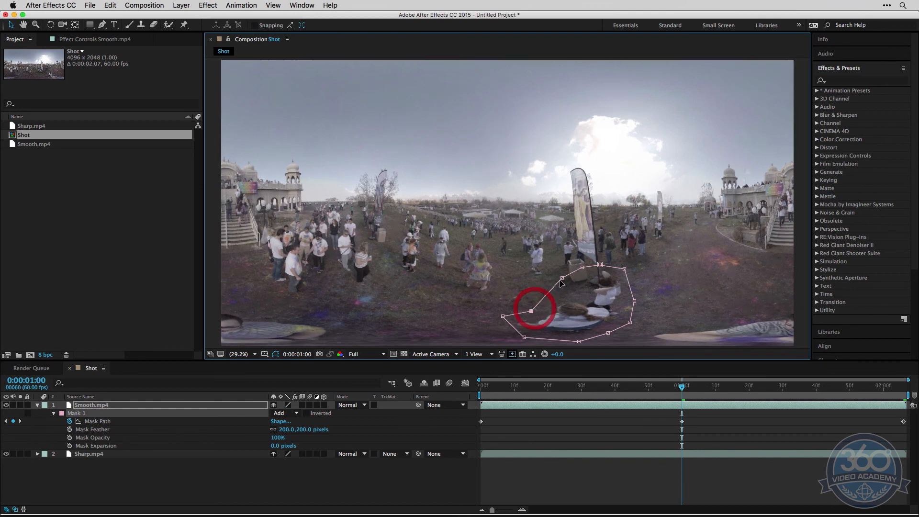
drag(563, 279, 582, 279)
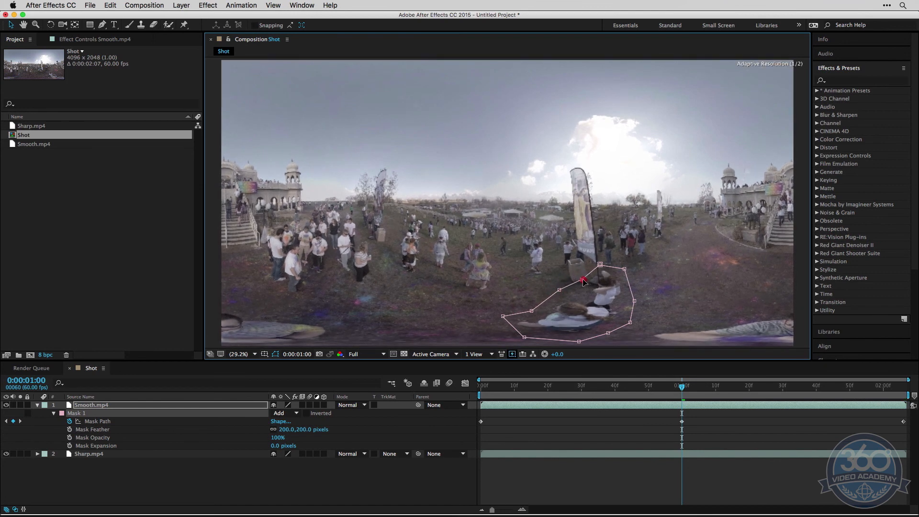
Step: At 0:00:00:31, adjust the lower and left points of Mask 1 to fit around the two people
drag(683, 386, 586, 390)
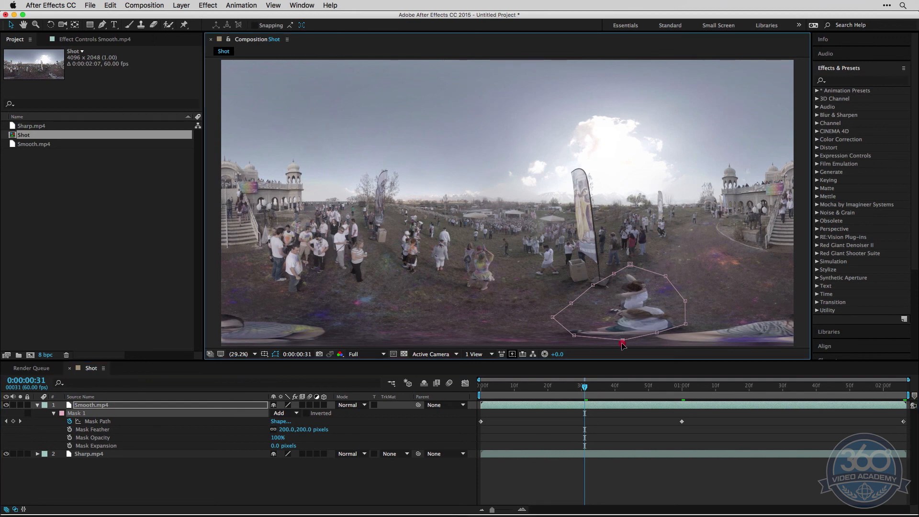
drag(623, 337, 660, 339)
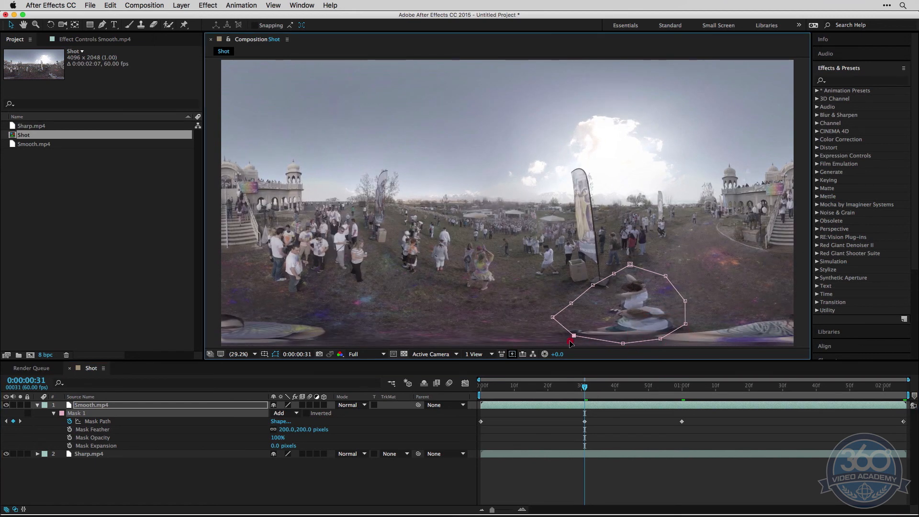
drag(570, 341, 565, 339)
drag(553, 317, 558, 326)
drag(571, 303, 599, 297)
drag(613, 273, 687, 327)
Step: Check the mask position at 0:00:01:36, then preview the Shot composition from the first frame
drag(785, 386, 803, 386)
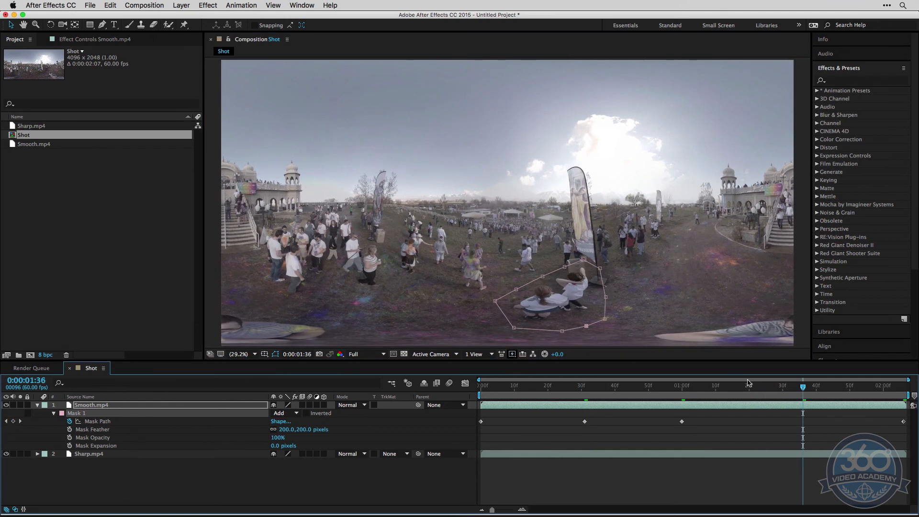
drag(748, 383, 453, 383)
key(0)
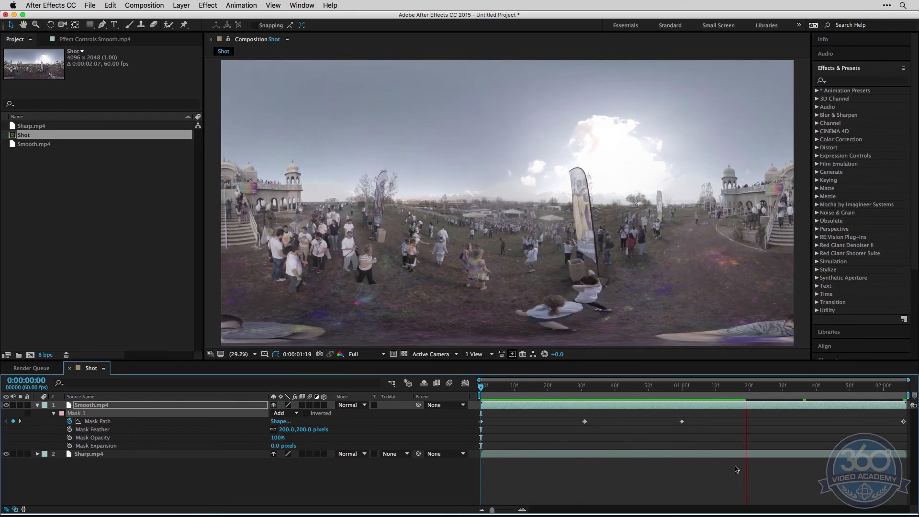
key(space)
Step: At 0:00:01:17, toggle the visibility of the Smooth.mp4 layer to compare the masked area with Sharp.mp4
mouse_move(750, 388)
mouse_down()
mouse_move(817, 387)
mouse_move(739, 387)
mouse_up()
click(6, 406)
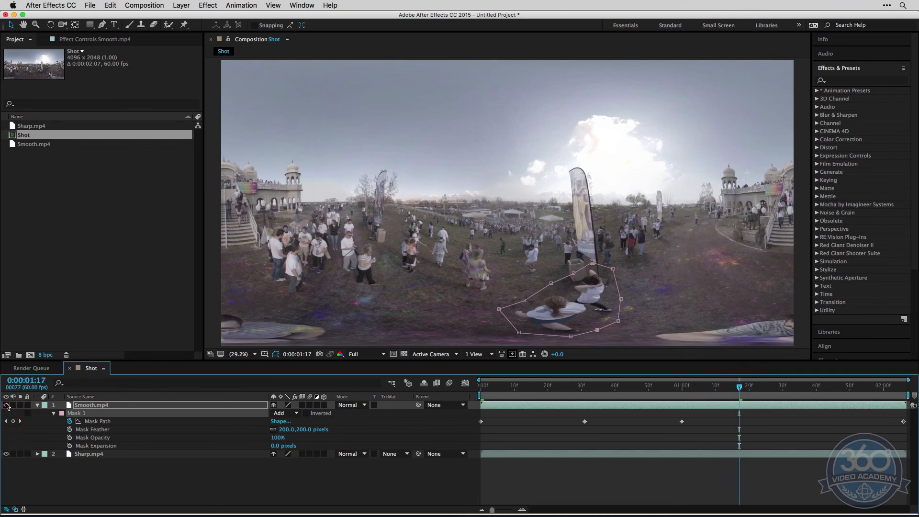
click(7, 406)
click(6, 405)
click(6, 405)
click(6, 406)
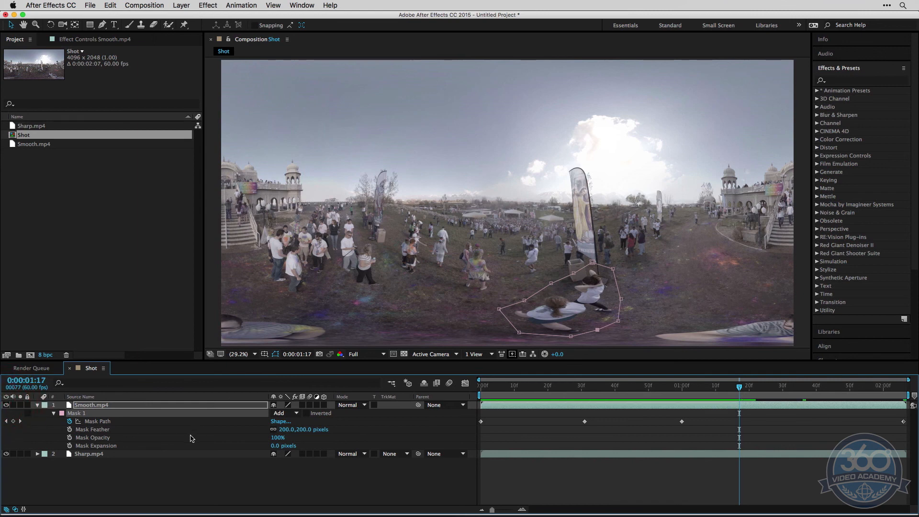
Step: Keyframe the Mask Opacity of Mask 1 to fade from 100% at 0:00:01:01 to 0% at 0:00:01:17
click(70, 438)
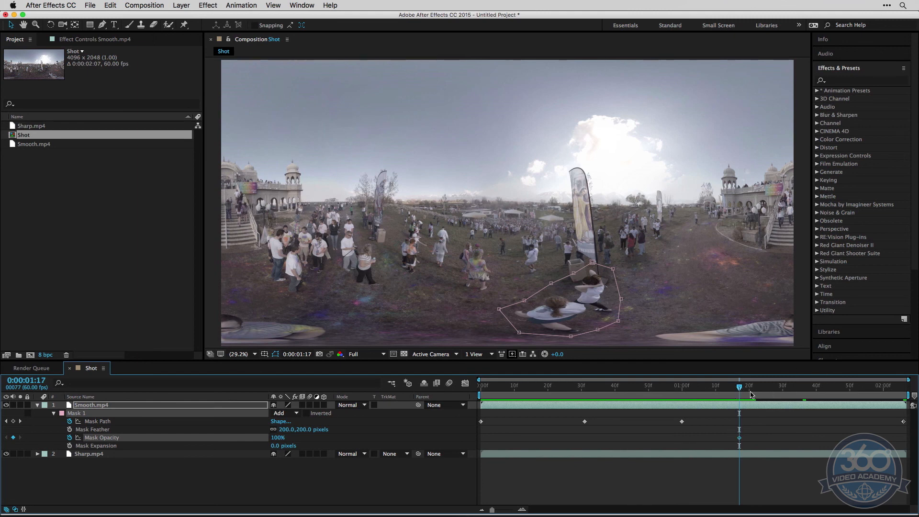
drag(733, 385, 686, 388)
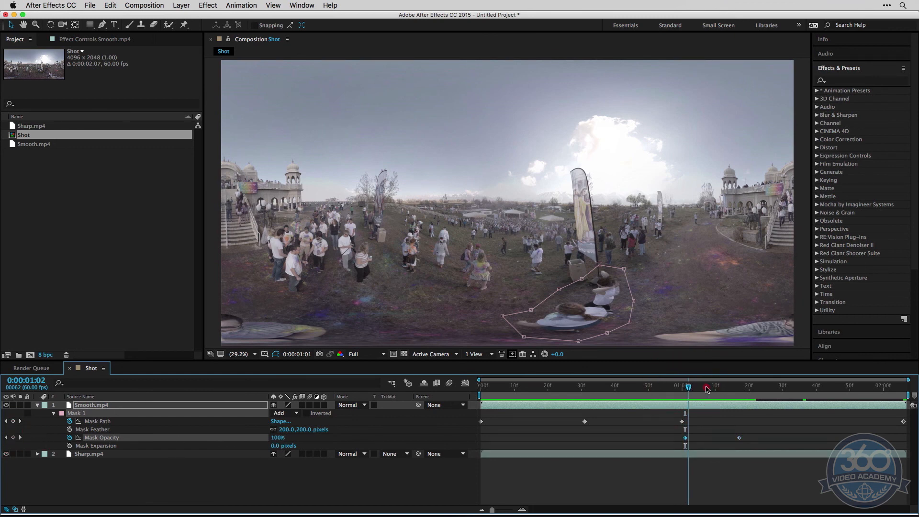
click(733, 388)
click(277, 438)
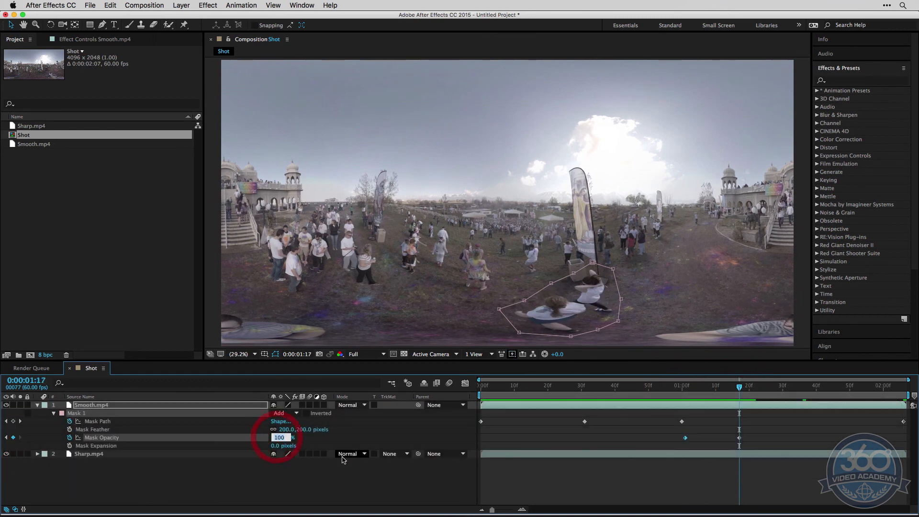
text(0)
key(Return)
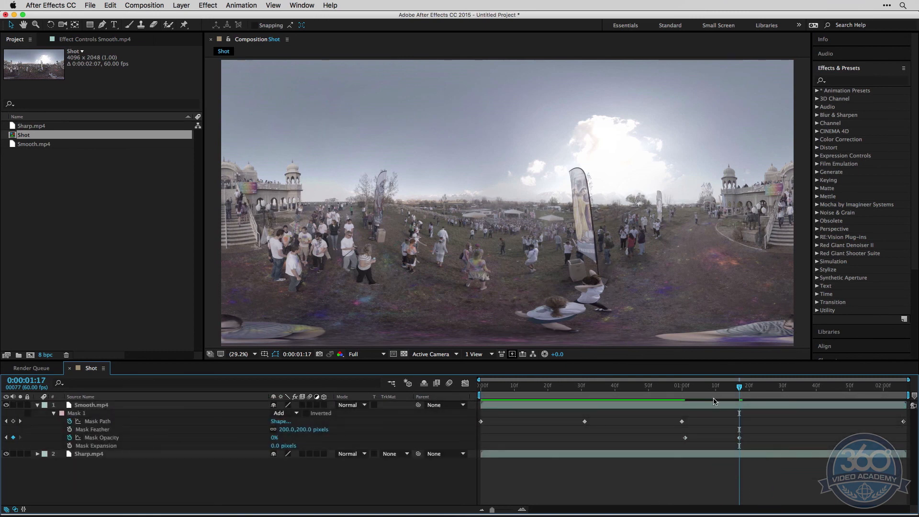
Step: Preview the mask opacity fade from 0:00:00:55, then return to 0:00:00:51 with the Smooth.mp4 layer selected
drag(714, 386, 665, 388)
key(KP_0)
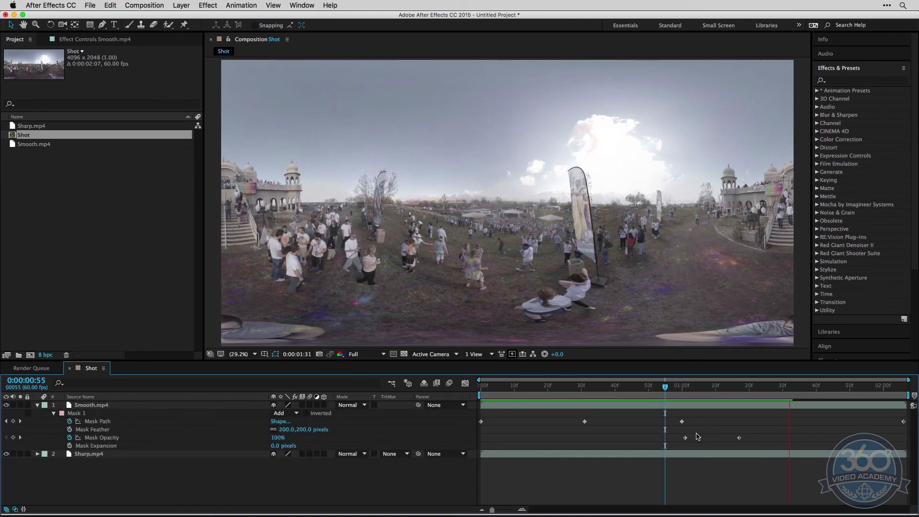
key(space)
click(690, 405)
drag(716, 387, 650, 412)
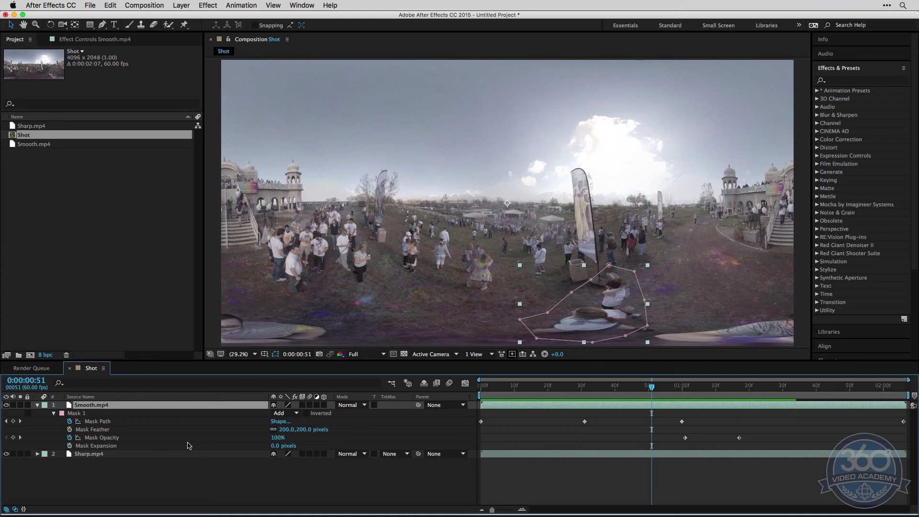
Step: Switch to Autopano Video Pro and change the blending preset from Smooth to Sharp in the Blend settings
key(super+Tab)
key(super+Tab)
key(super+Tab)
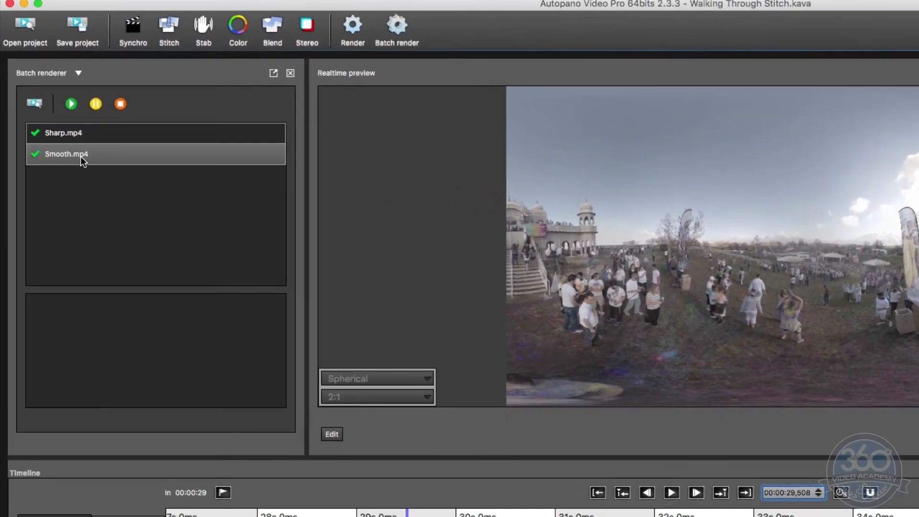
click(272, 29)
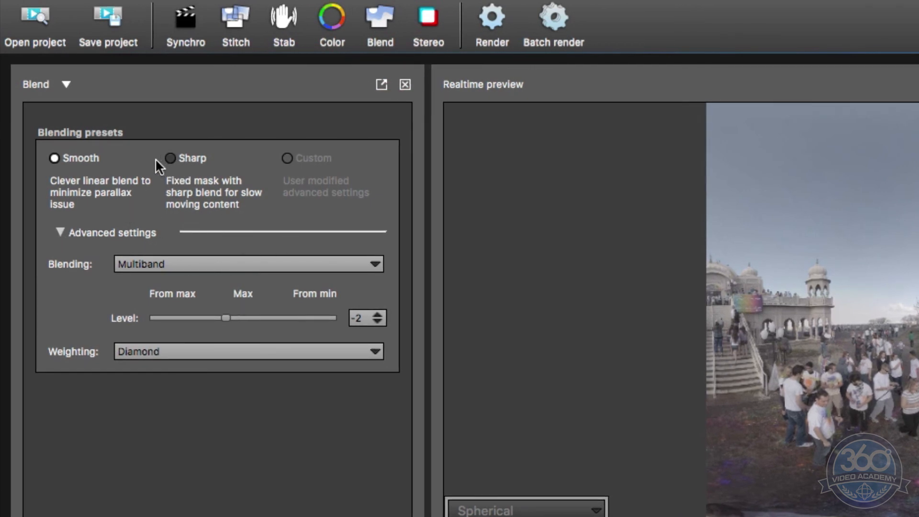
click(170, 158)
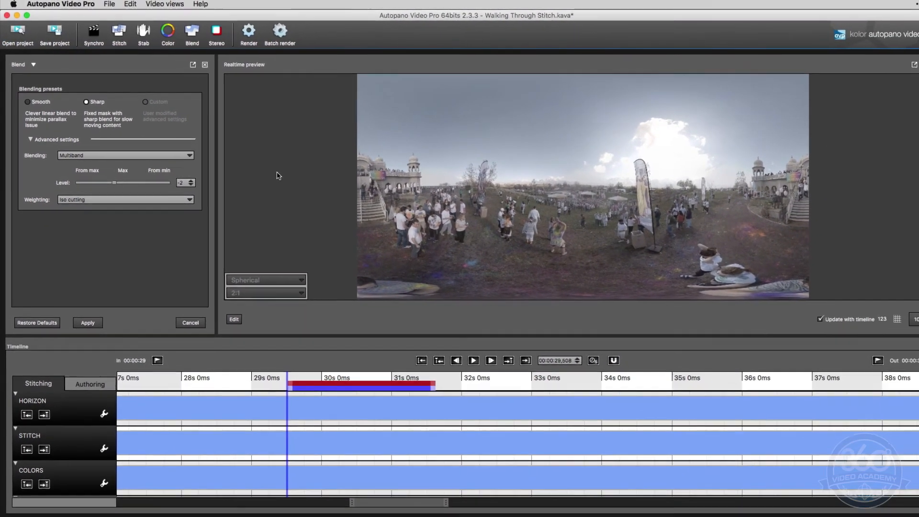
Step: Switch back to After Effects and review the Smooth.mp4 mask properties and both layers in the Shot timeline, leaving nothing selected
key(super+Tab)
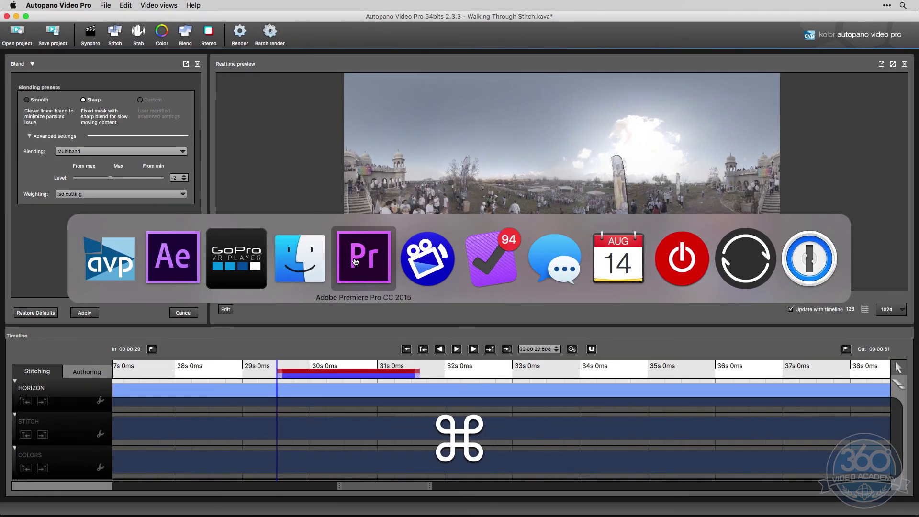
click(158, 266)
key(m)
key(m)
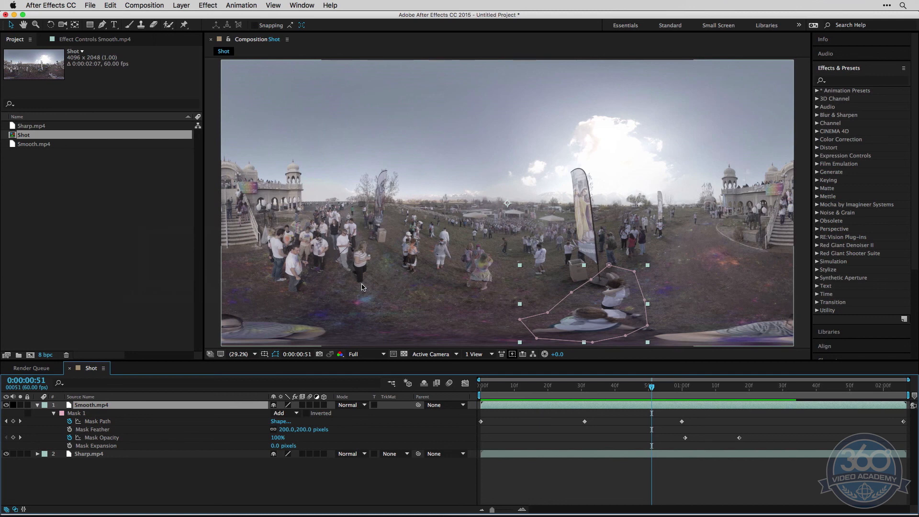
drag(146, 493, 72, 384)
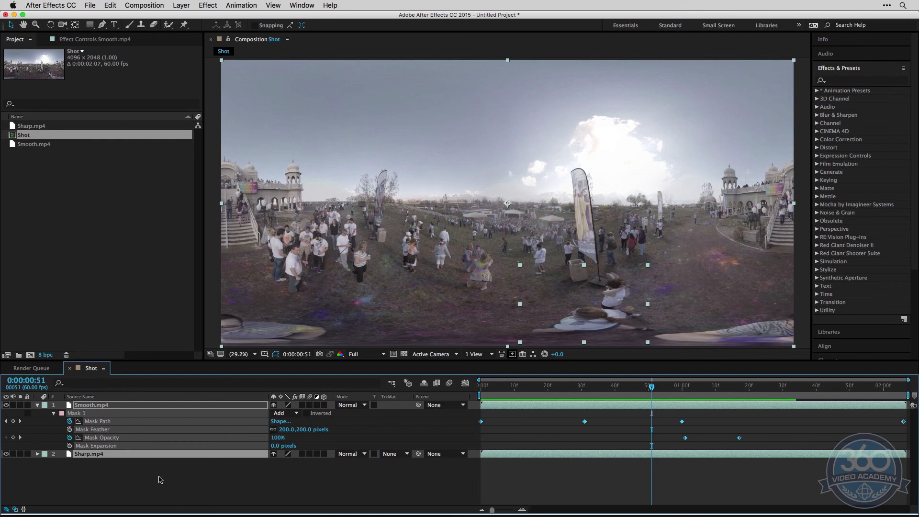
click(275, 486)
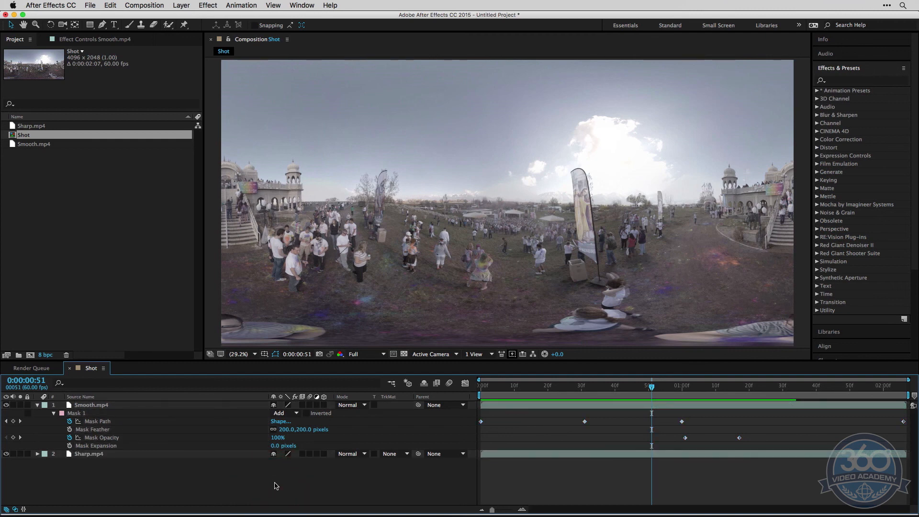